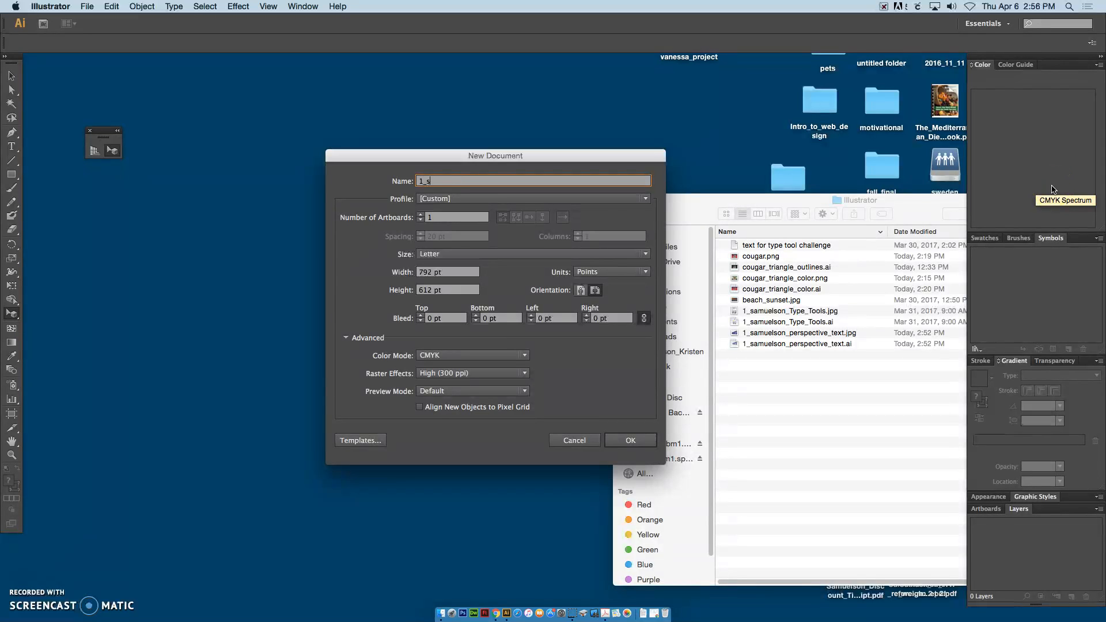
# Step: Create a landscape Letter document named with the author's surname followed by perspective_city
pyautogui.write('n_perspective_city')
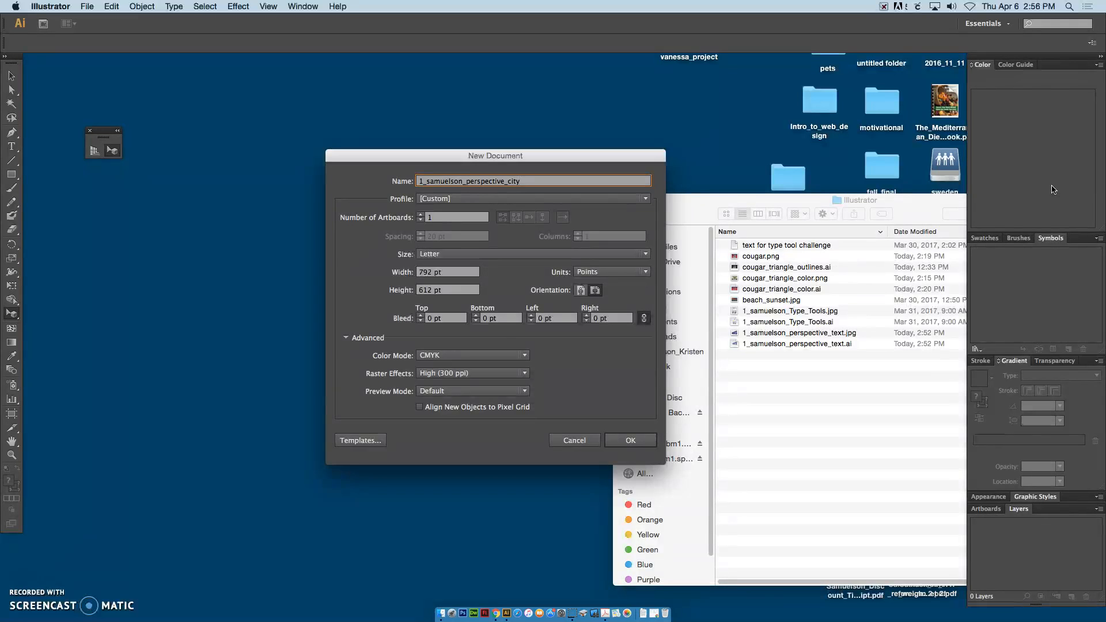
pyautogui.click(639, 442)
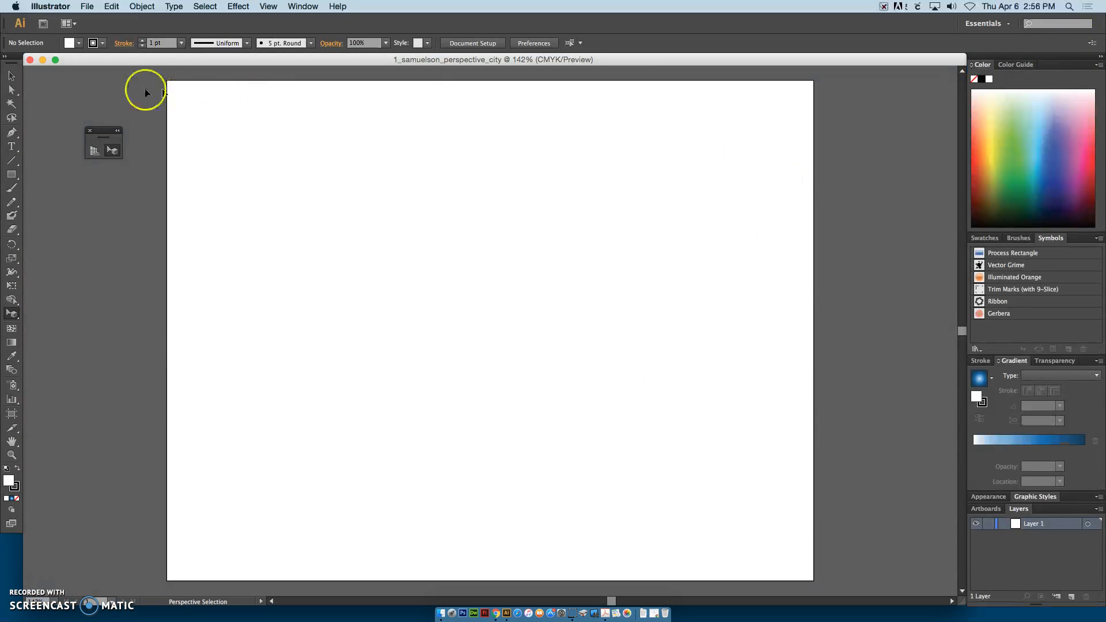
# Step: Show the two-point perspective grid and lower its horizon line to just above the ground level
pyautogui.moveTo(101, 134); pyautogui.dragTo(73, 158)
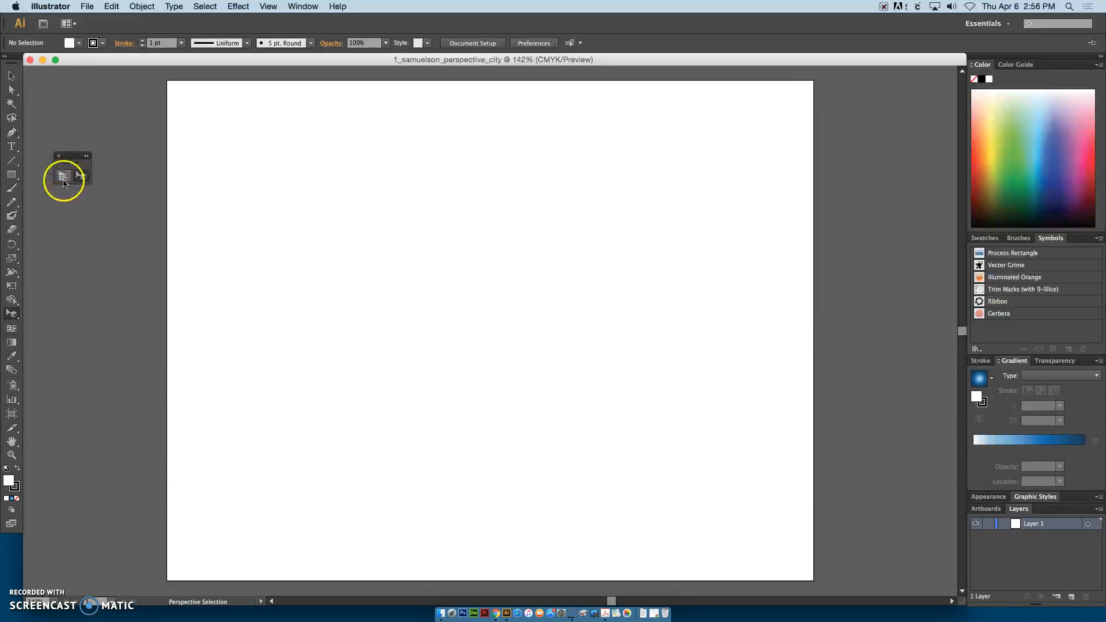
pyautogui.click(64, 179)
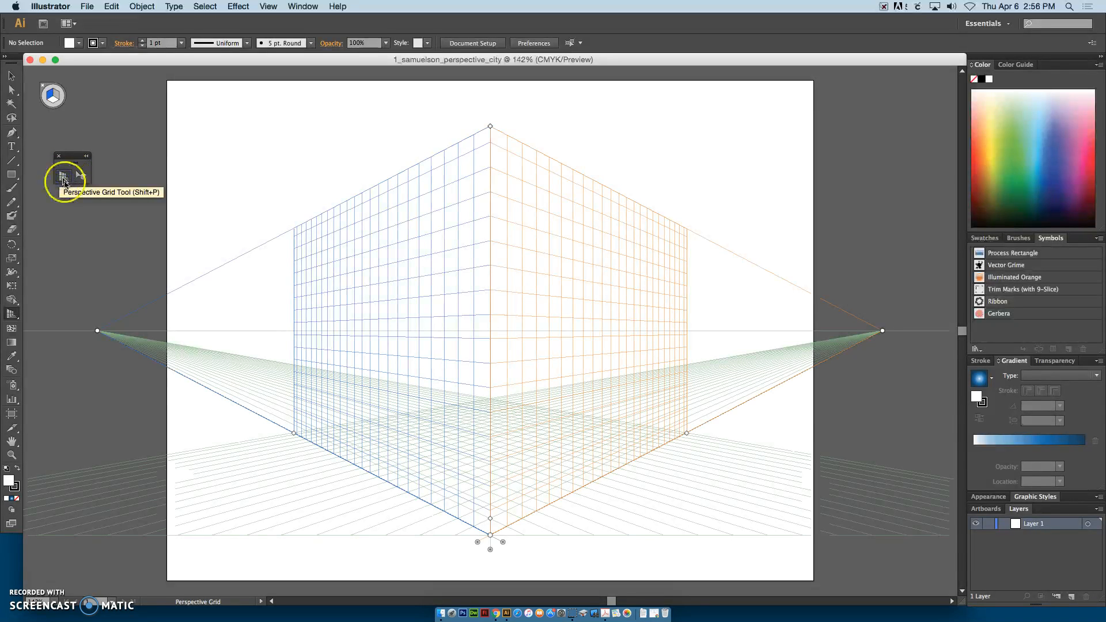
pyautogui.press('super')
pyautogui.press('super+minus')
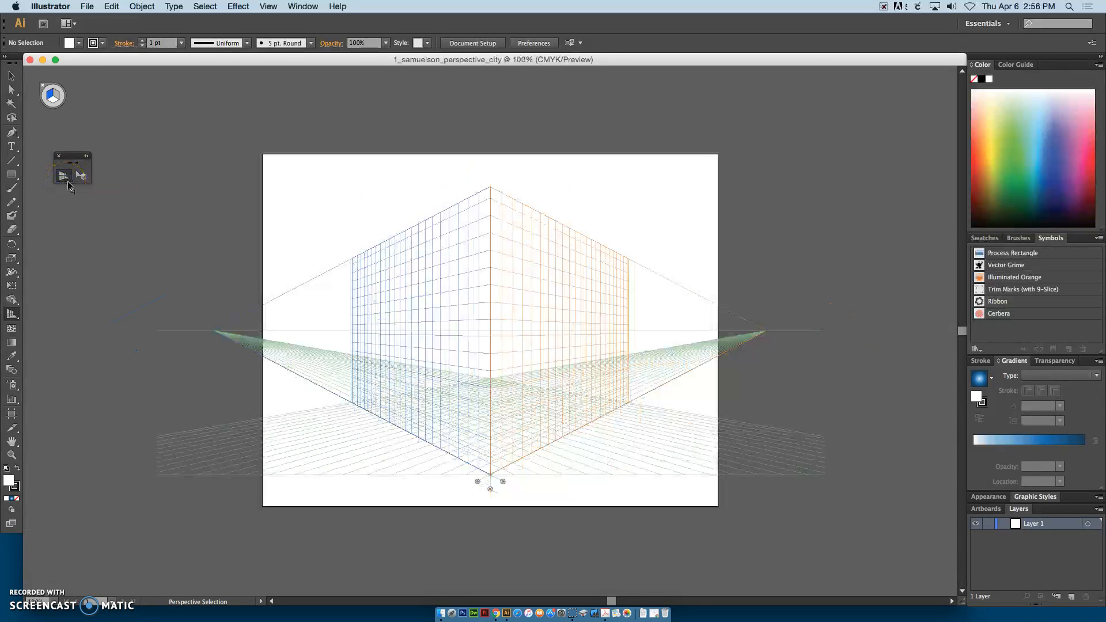
pyautogui.moveTo(157, 331); pyautogui.dragTo(156, 414)
pyautogui.click(139, 354)
pyautogui.click(186, 358)
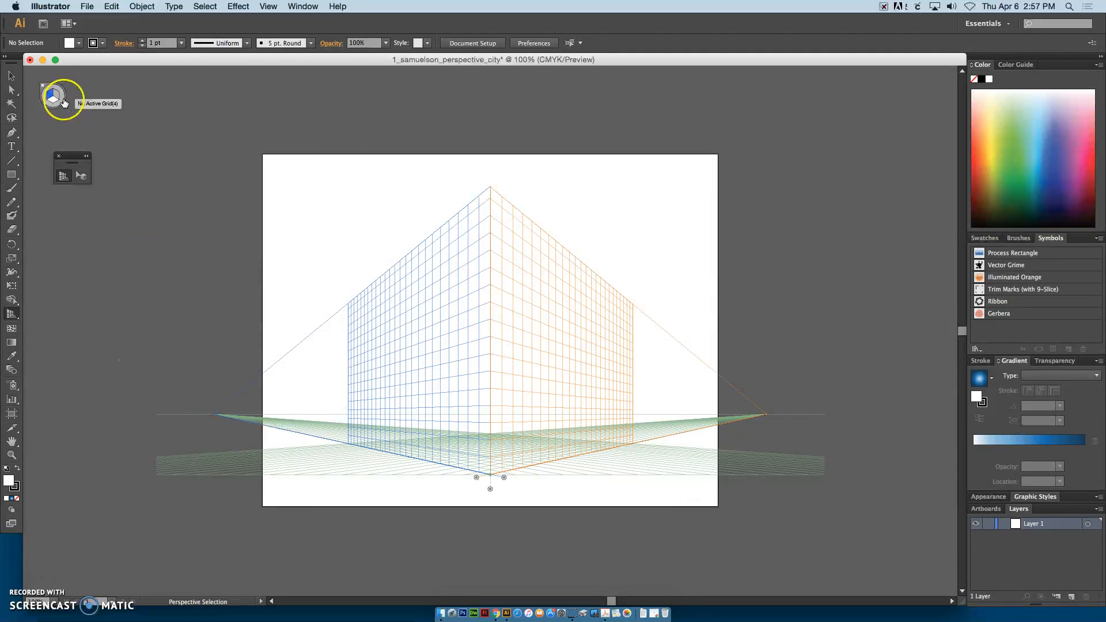
# Step: Draw a rectangle on the left perspective plane and fill it with dark blue
pyautogui.hotkey('shift', 'v')
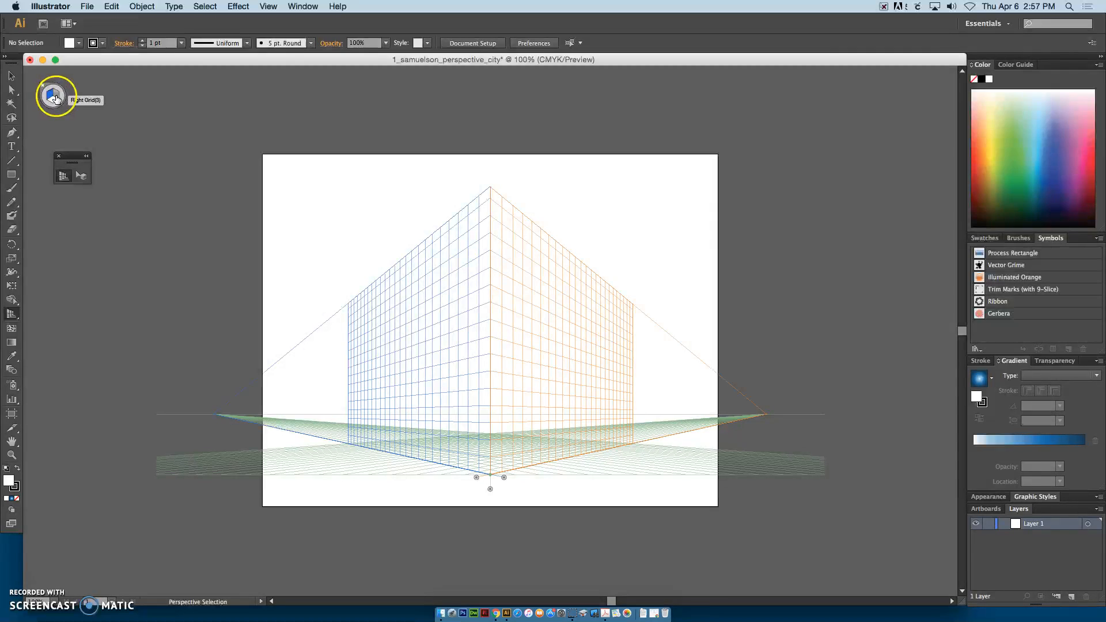
pyautogui.click(57, 96)
pyautogui.click(53, 100)
pyautogui.click(53, 94)
pyautogui.click(51, 100)
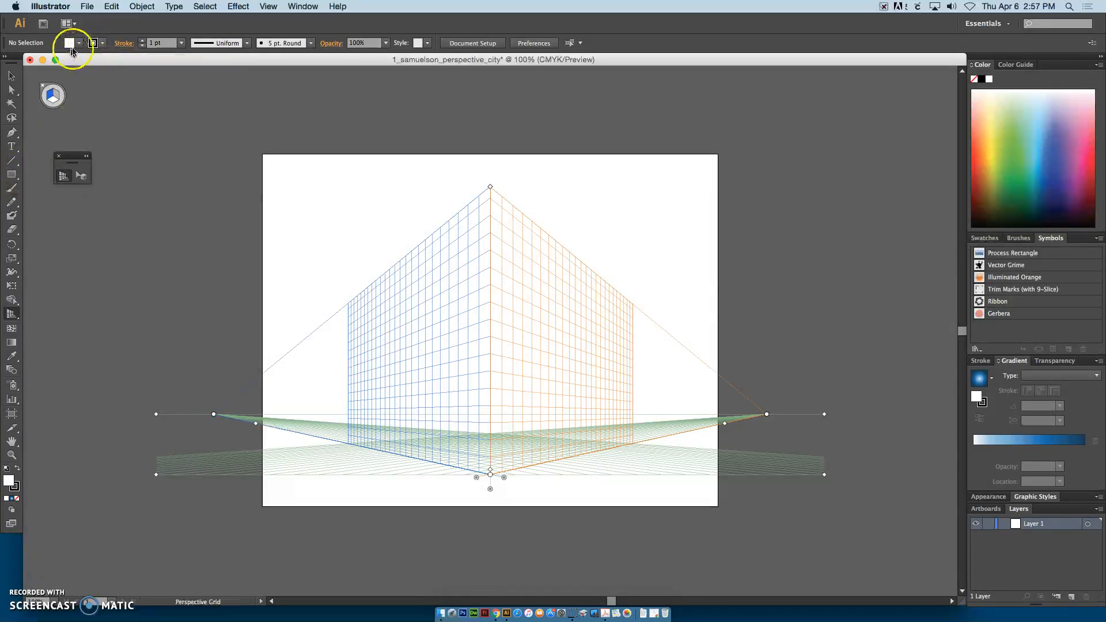
pyautogui.click(11, 176)
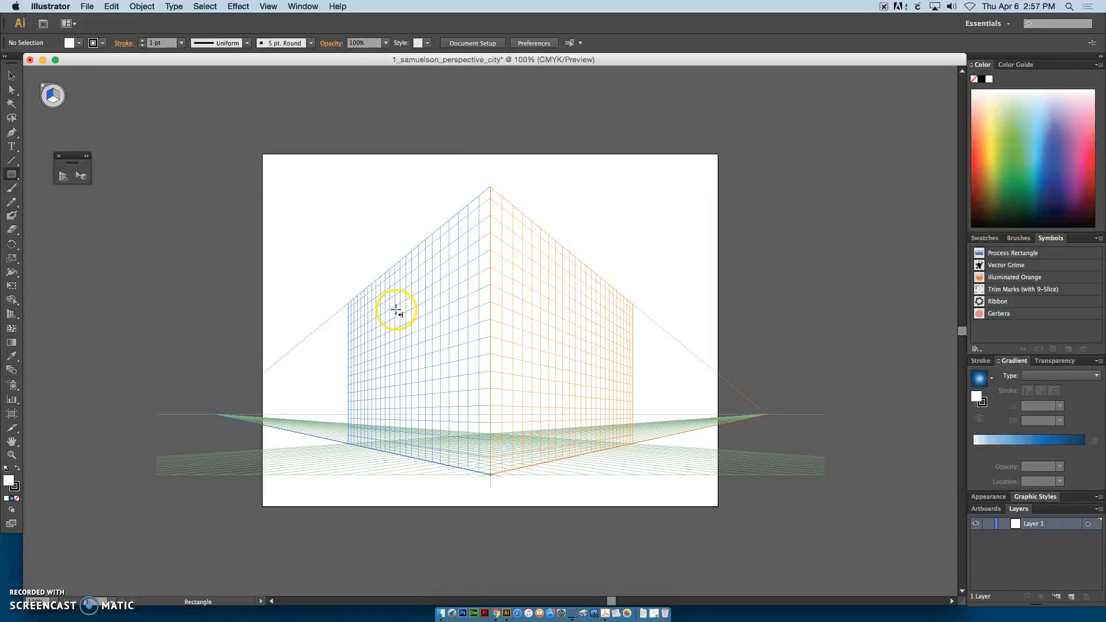
pyautogui.moveTo(397, 301); pyautogui.dragTo(486, 378)
pyautogui.click(70, 42)
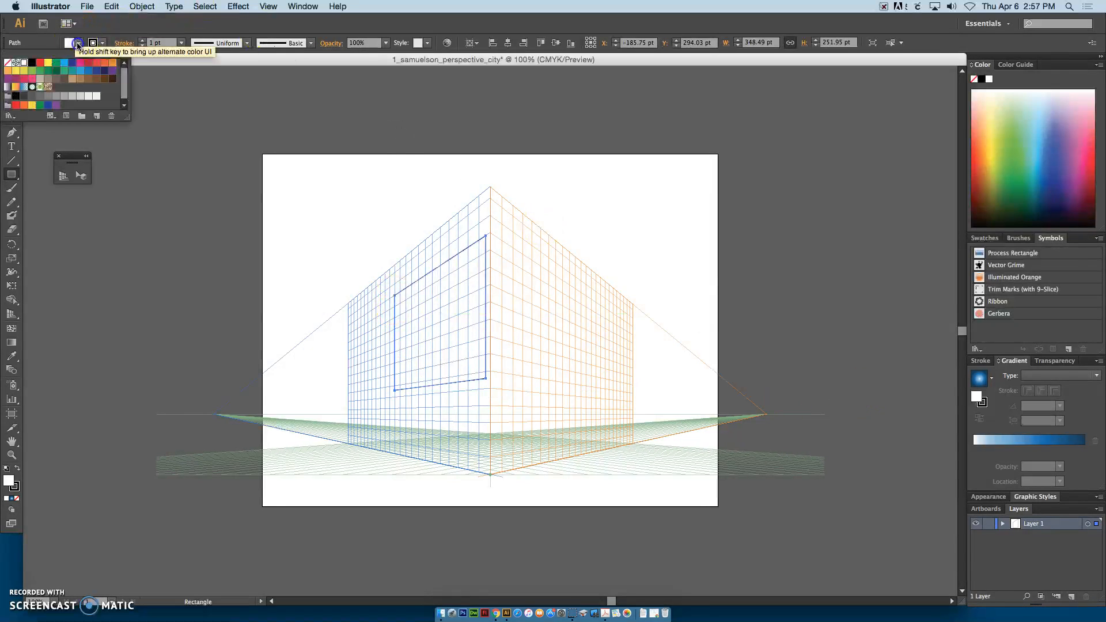
pyautogui.click(70, 63)
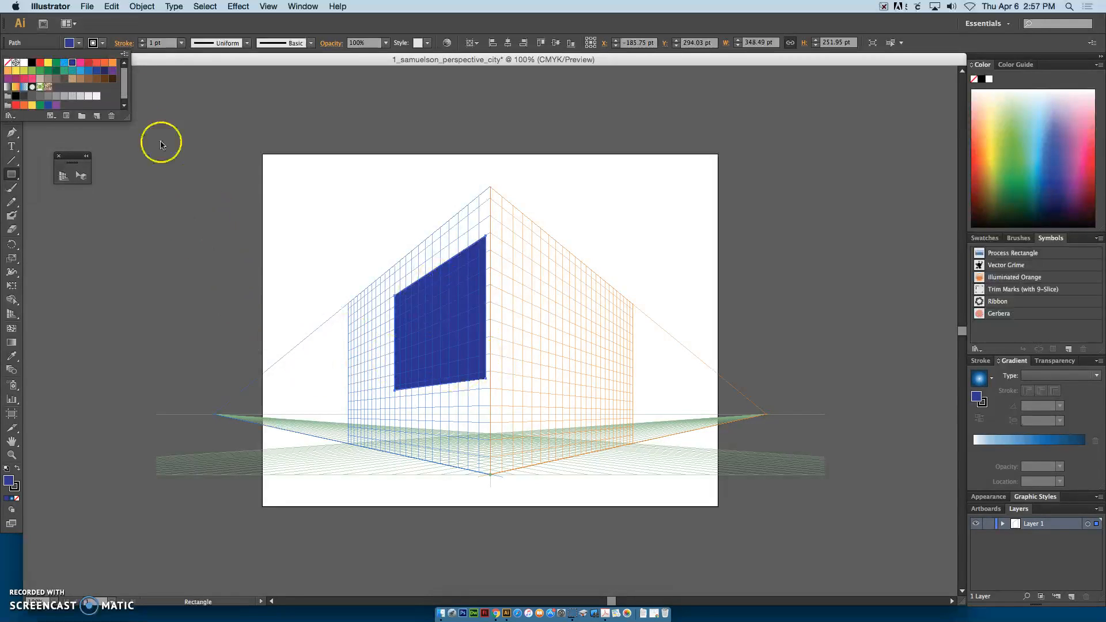
# Step: Draw a red-filled rectangle on the right perspective plane
pyautogui.hotkey('shift', 'v')
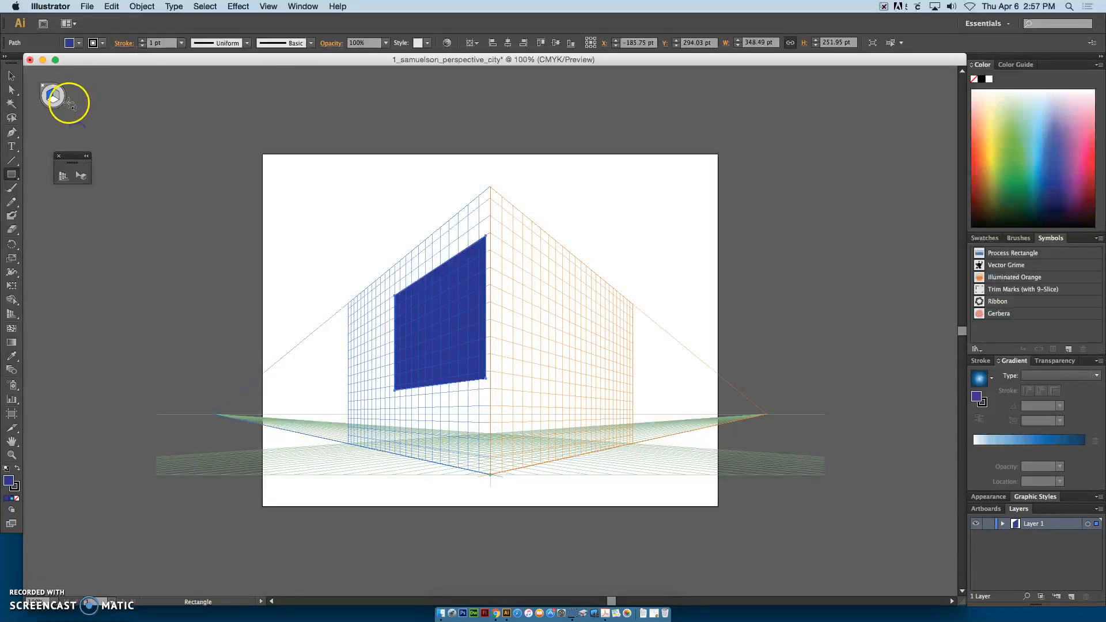
pyautogui.click(54, 98)
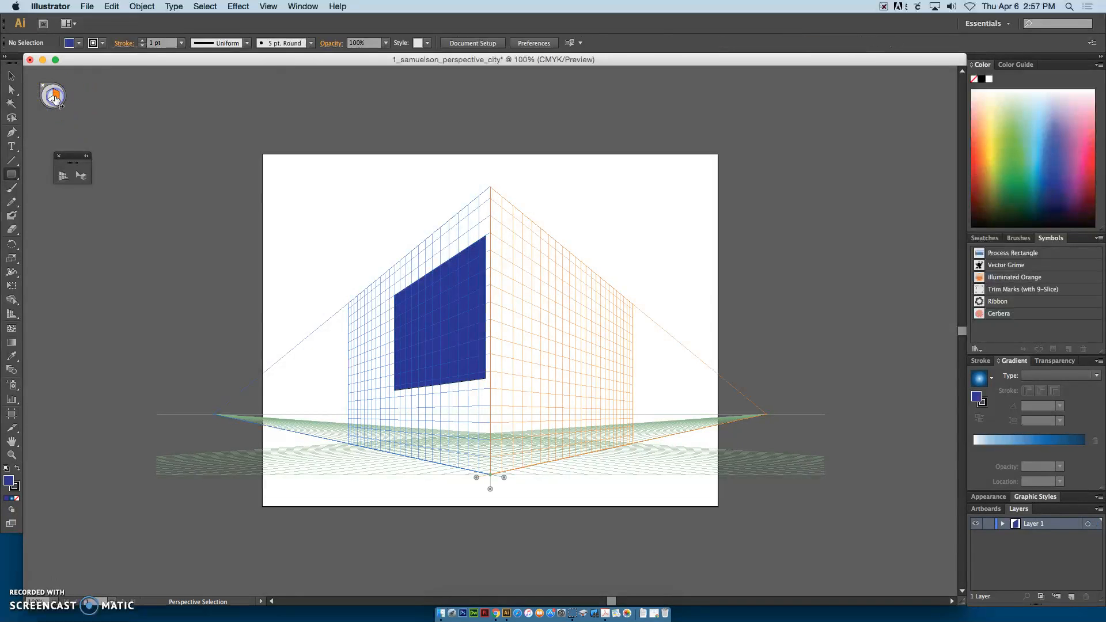
pyautogui.click(77, 44)
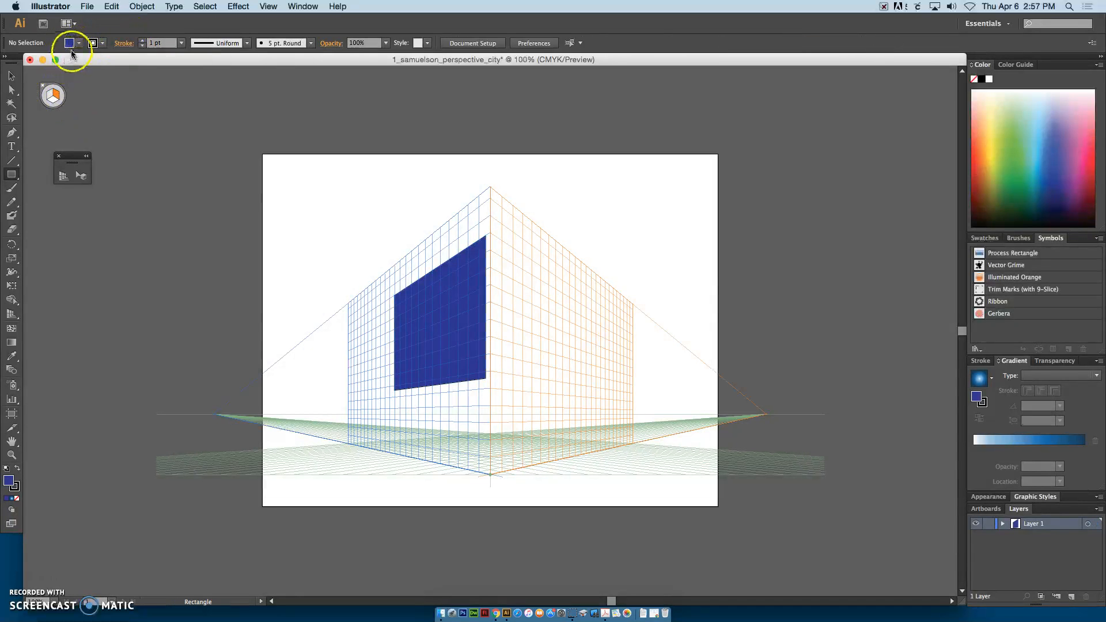
pyautogui.click(90, 64)
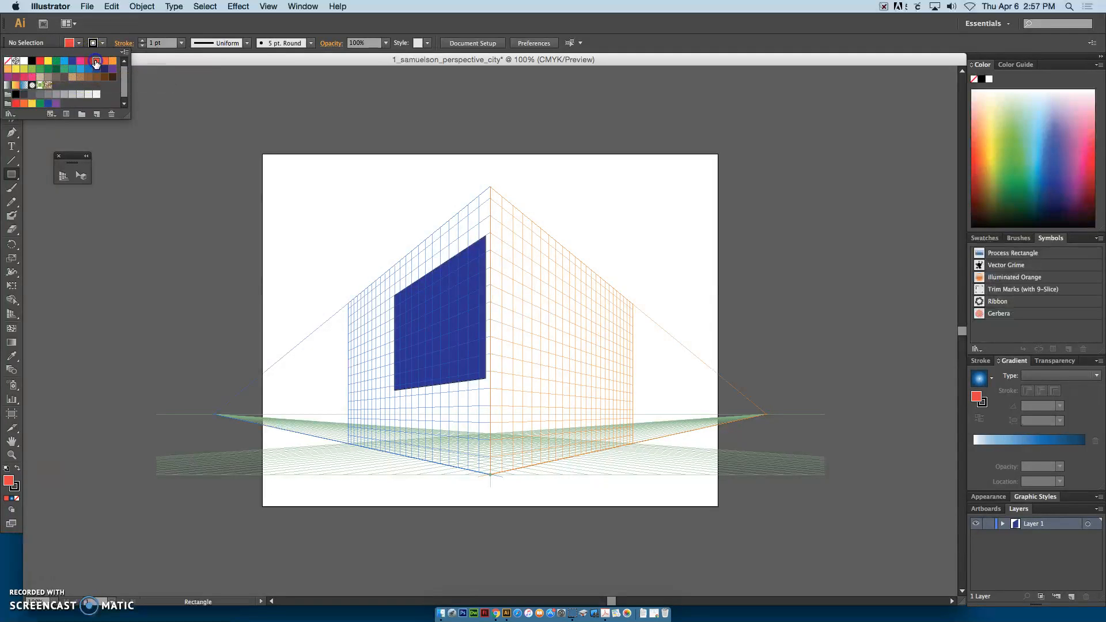
pyautogui.click(507, 273)
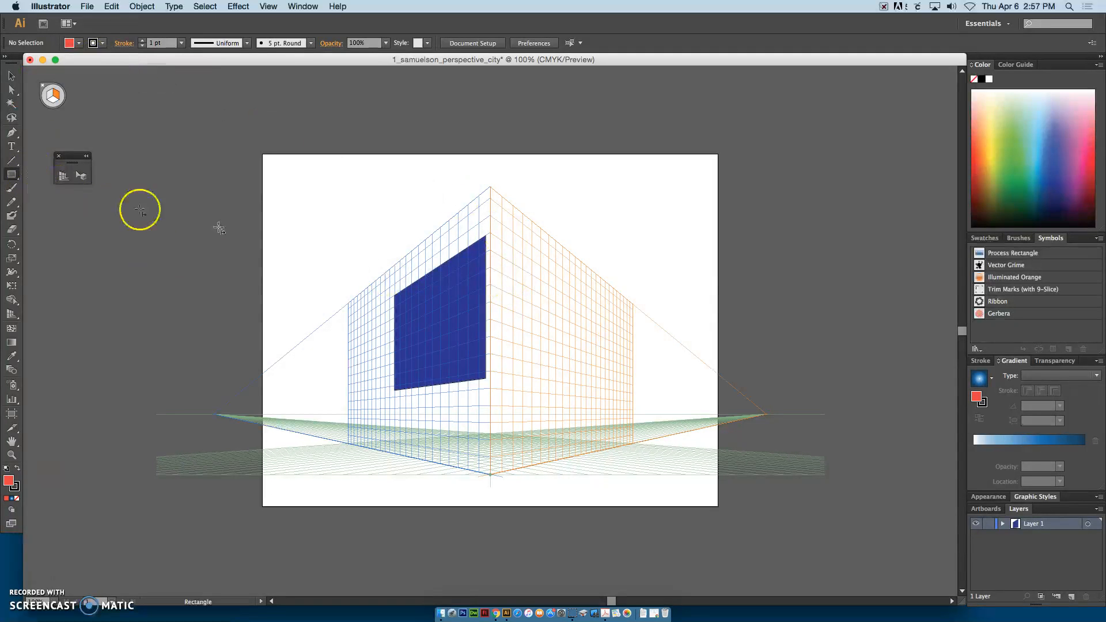
pyautogui.moveTo(518, 266); pyautogui.dragTo(612, 413)
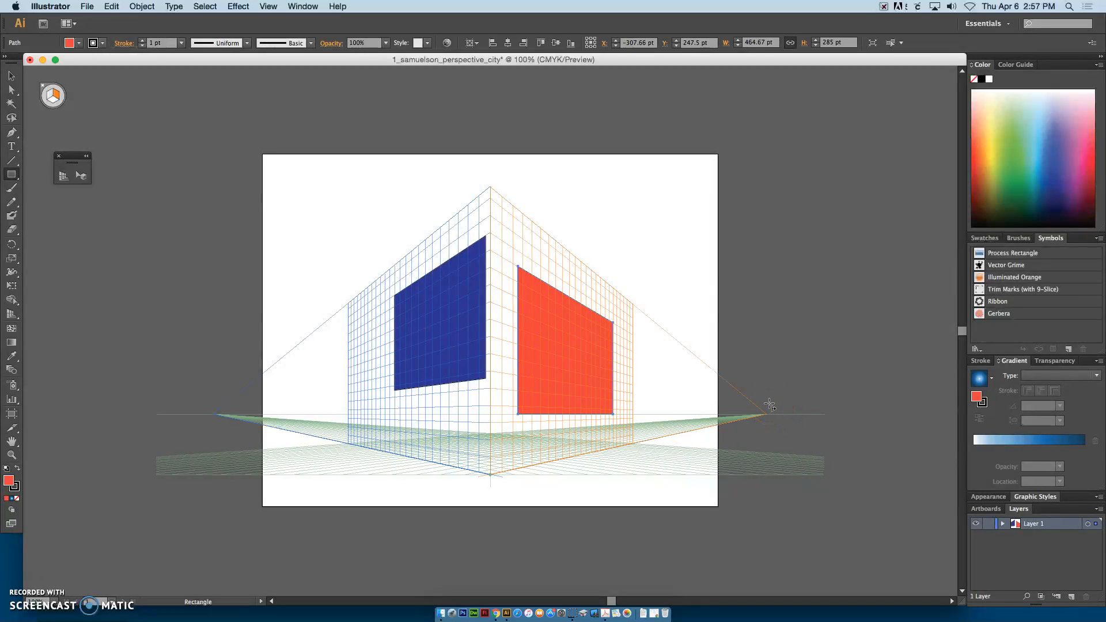
# Step: Undo the blue and red rectangles drawn on the perspective planes
pyautogui.press('super+z')
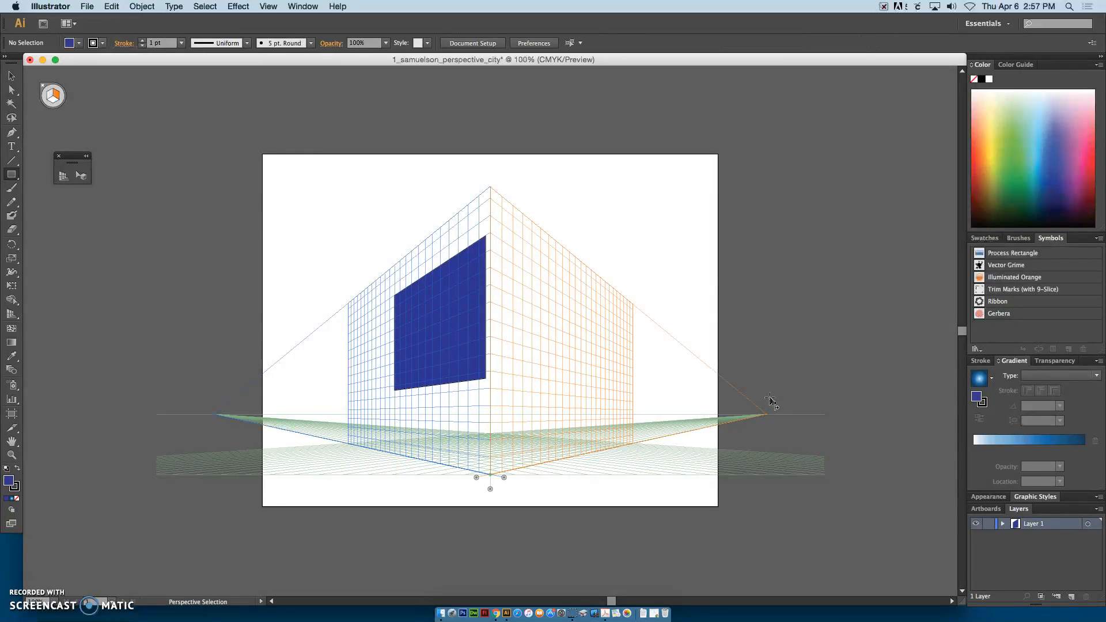
pyautogui.press('super+z')
pyautogui.press('super+z')
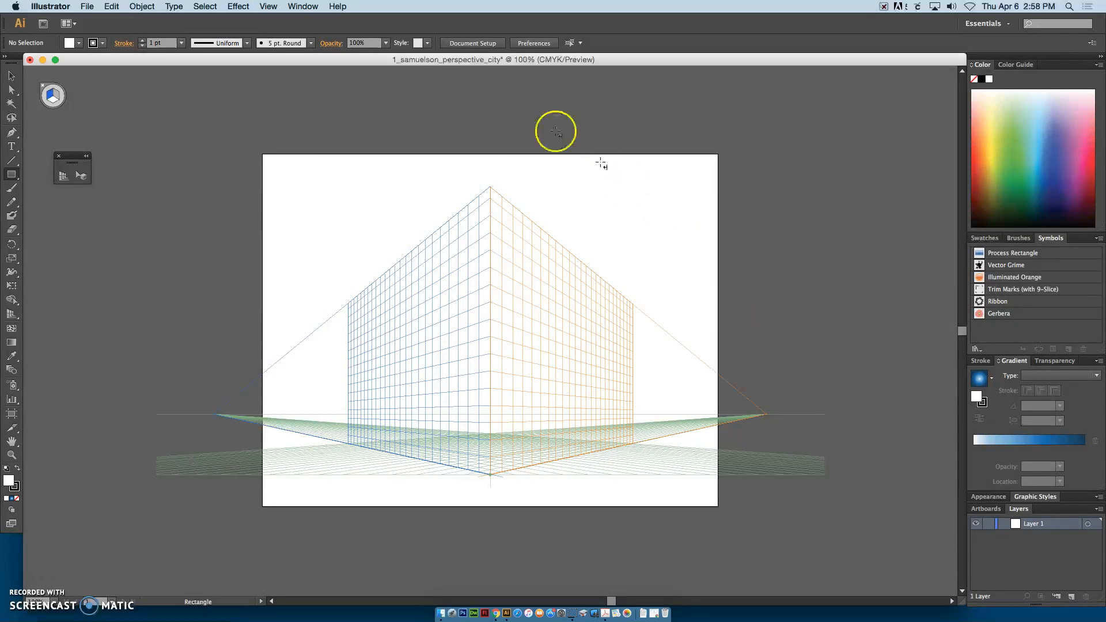
# Step: Hide the perspective grid
pyautogui.click(263, 8)
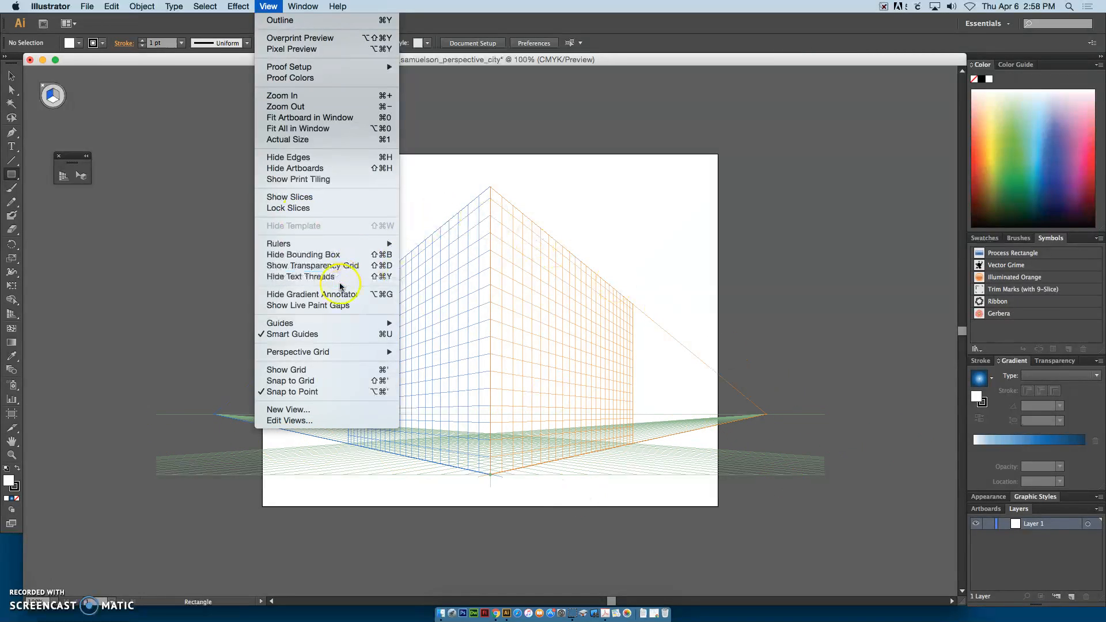
pyautogui.click(419, 352)
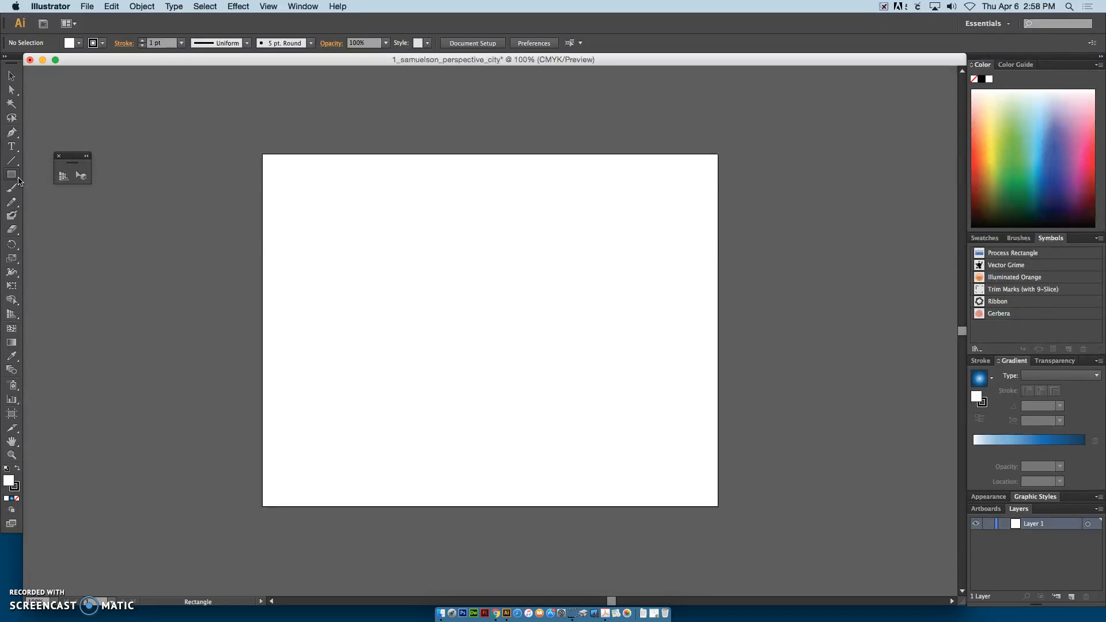
# Step: Draw an orange building rectangle with no stroke, about 126 × 290 pt, in the upper-left area of the artboard
pyautogui.click(13, 175)
pyautogui.click(75, 43)
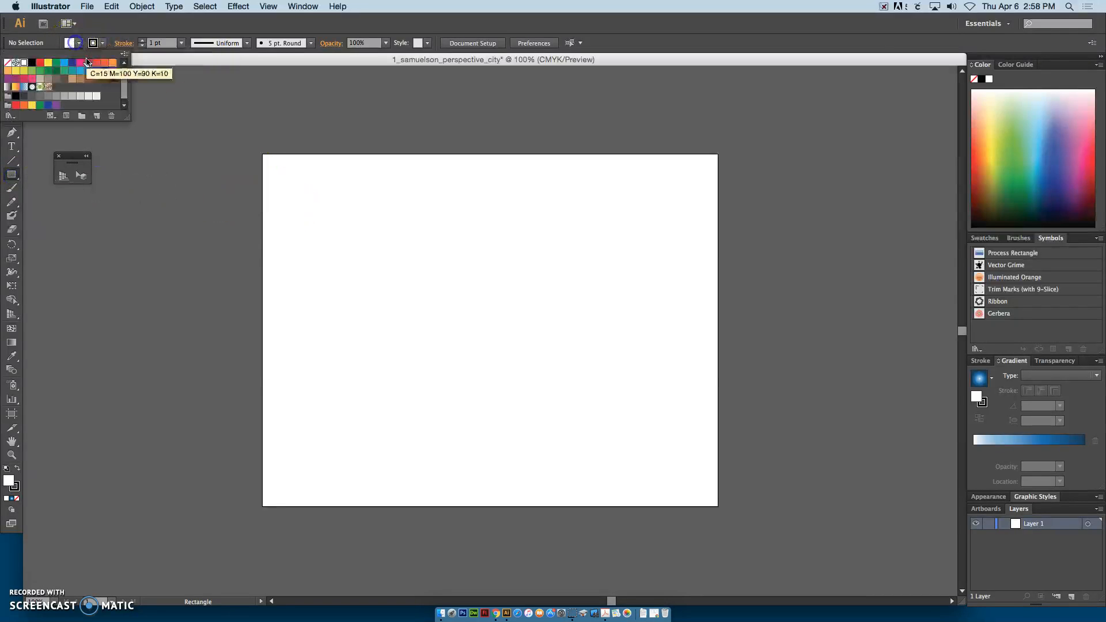
pyautogui.click(105, 64)
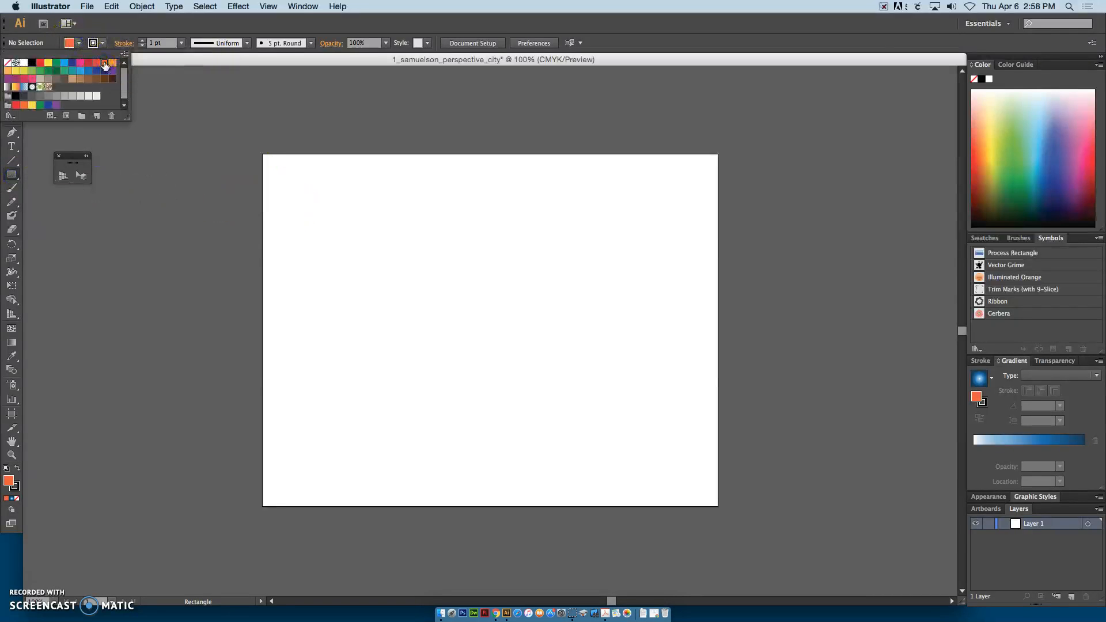
pyautogui.click(105, 24)
pyautogui.click(103, 44)
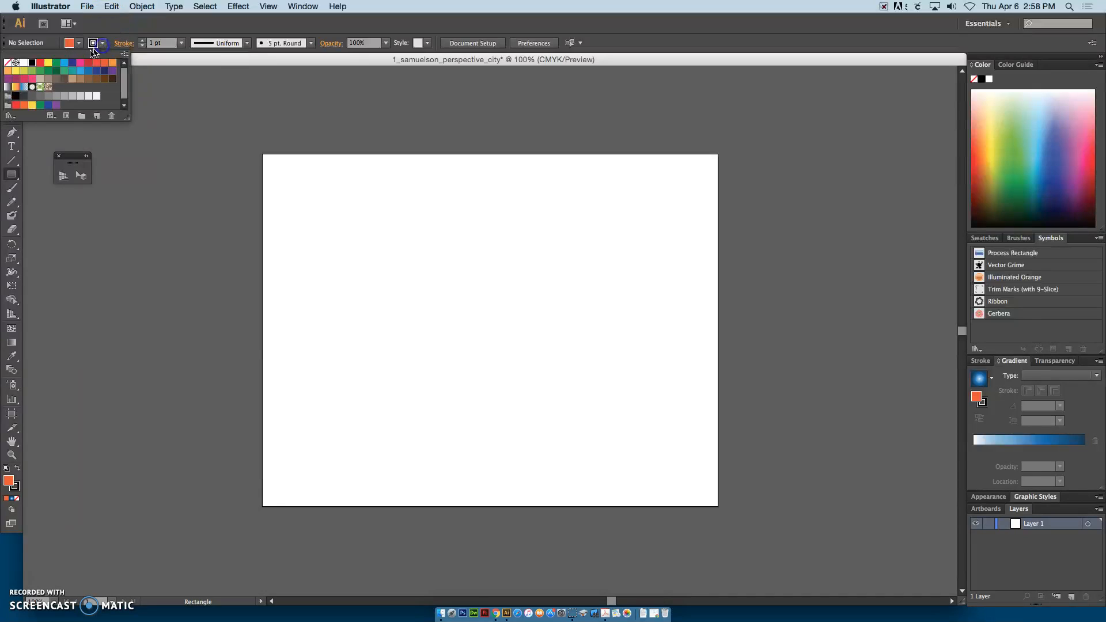
pyautogui.click(8, 62)
pyautogui.click(118, 32)
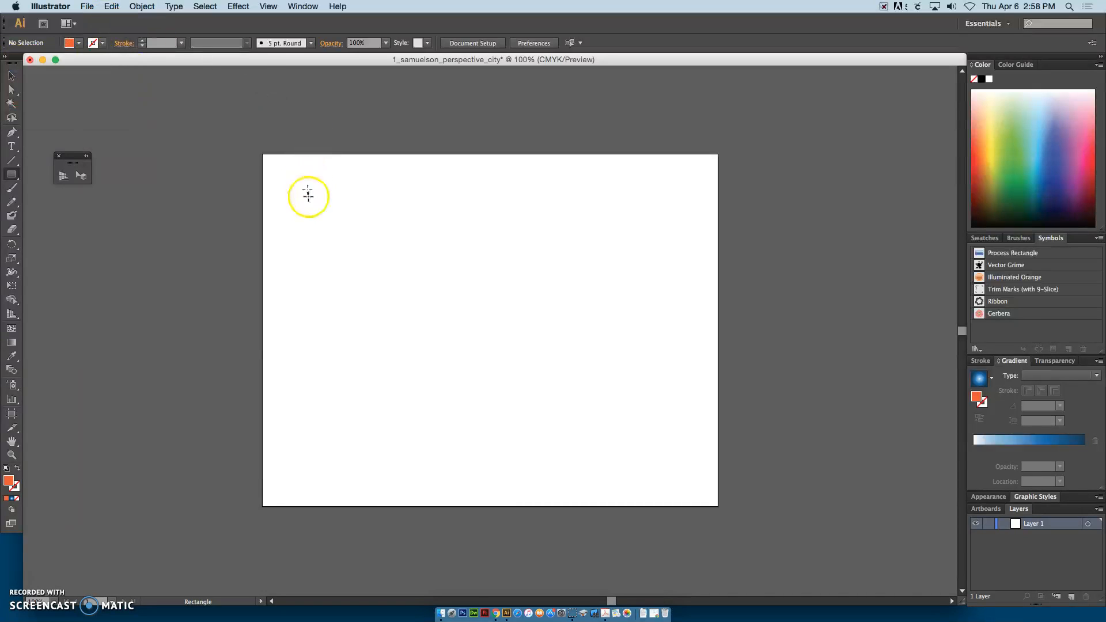
pyautogui.moveTo(297, 180); pyautogui.dragTo(369, 347)
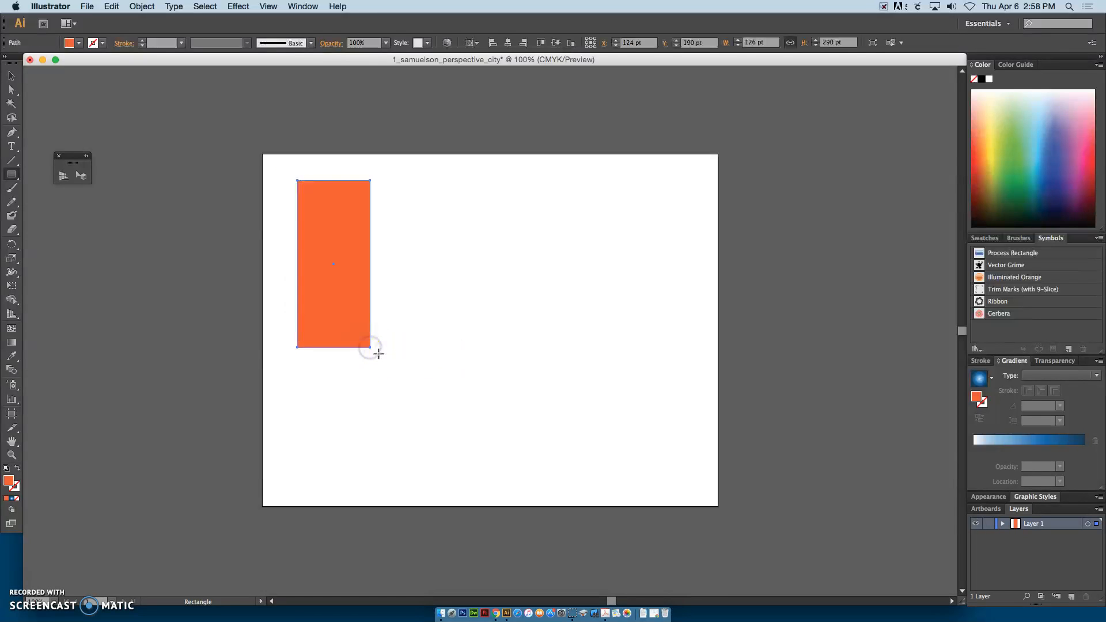
# Step: Widen the orange rectangle slightly and move it closer to the artboard's upper-left corner
pyautogui.click(11, 75)
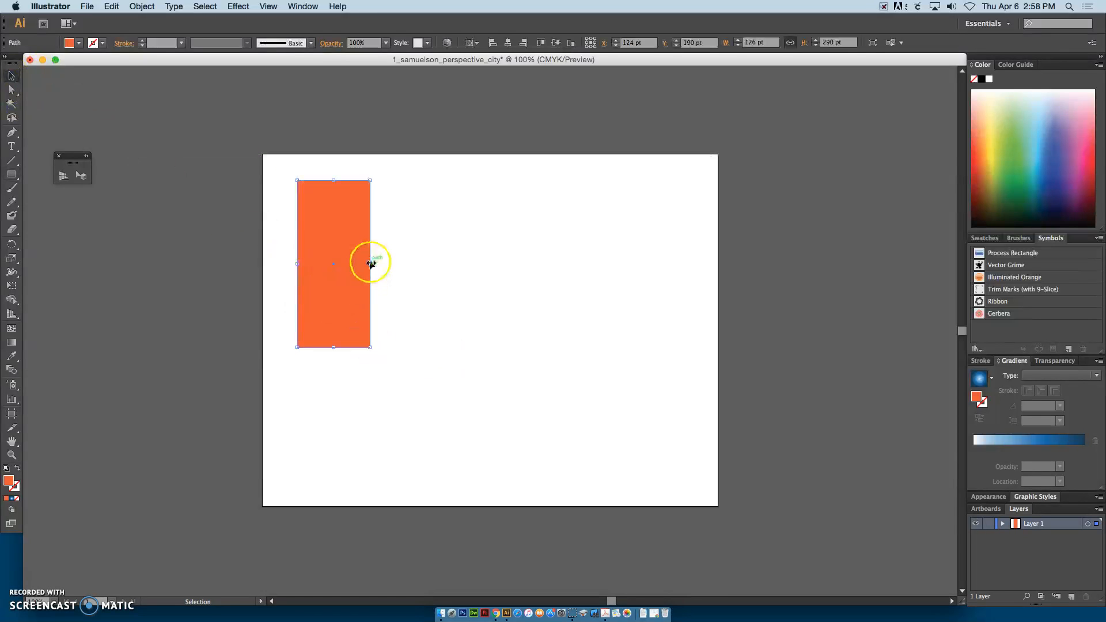
pyautogui.moveTo(370, 264); pyautogui.dragTo(385, 264)
pyautogui.click(208, 353)
pyautogui.moveTo(357, 330); pyautogui.dragTo(341, 317)
pyautogui.click(136, 84)
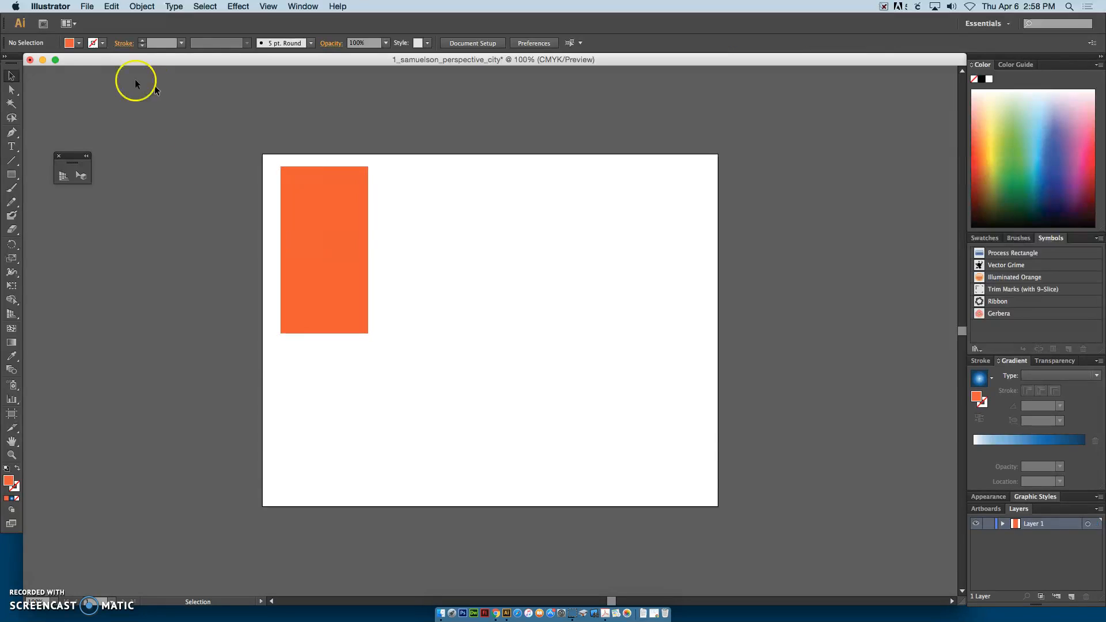
# Step: Draw a light orange square window of about 22 × 22 pt in the building's upper-left corner
pyautogui.click(72, 43)
pyautogui.click(9, 75)
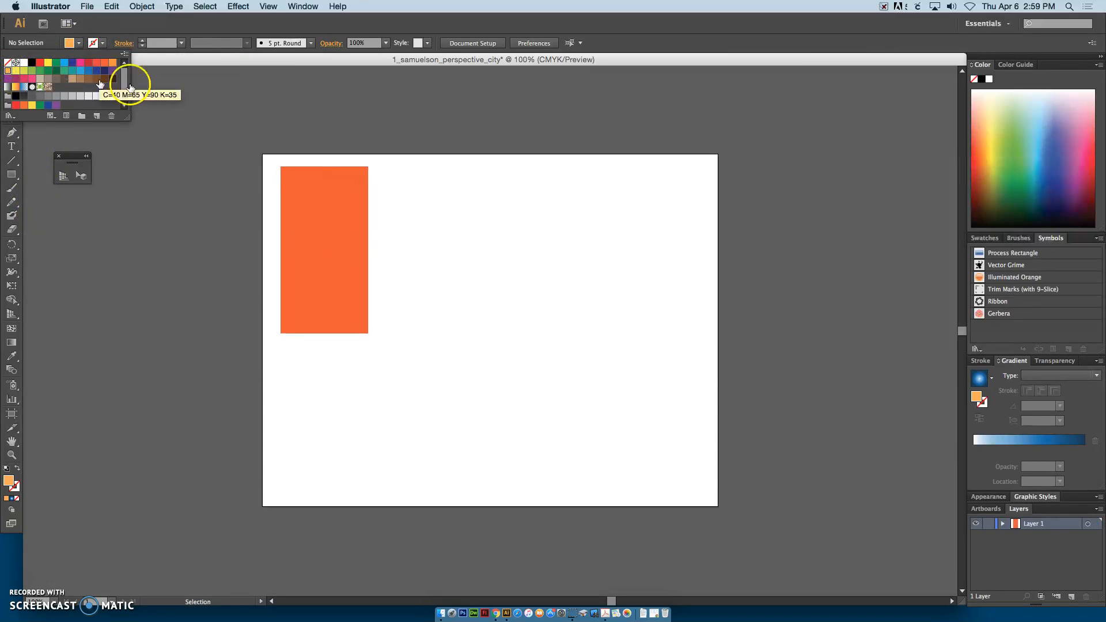
pyautogui.click(170, 92)
pyautogui.click(10, 177)
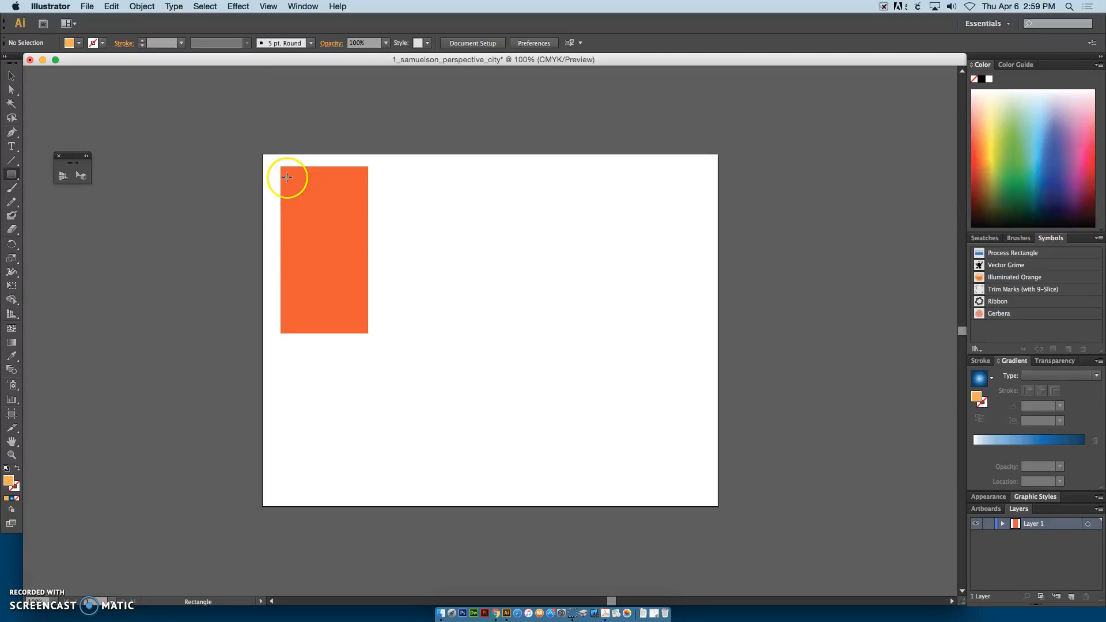
pyautogui.moveTo(287, 176); pyautogui.dragTo(296, 189)
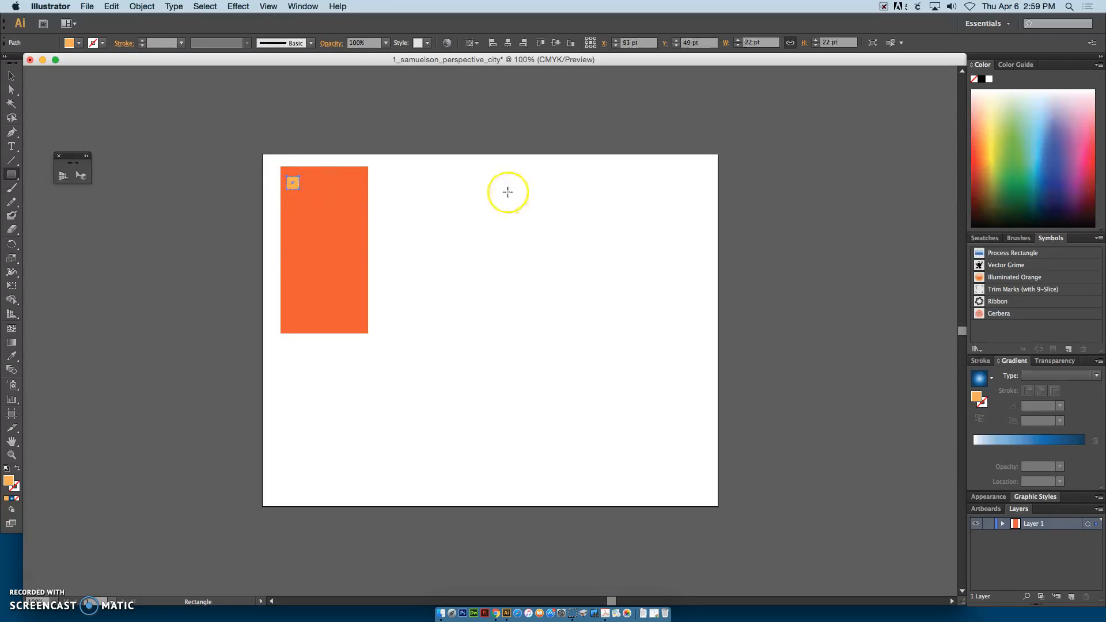
# Step: Duplicate the window square horizontally to make a row of five across the building's top
pyautogui.click(12, 76)
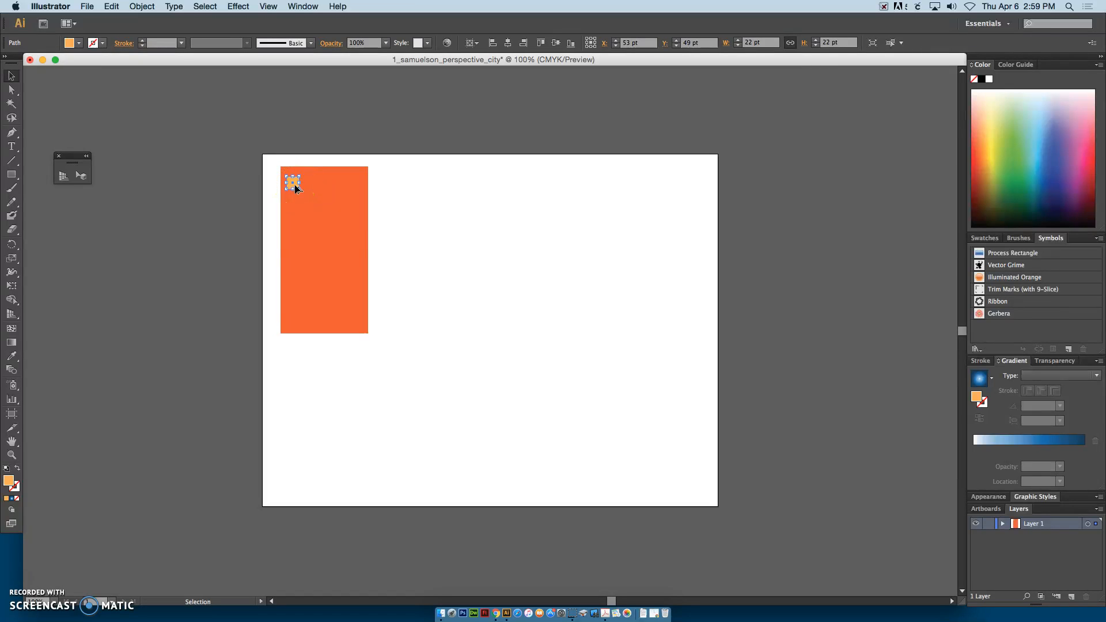
pyautogui.moveTo(295, 185); pyautogui.dragTo(360, 184)
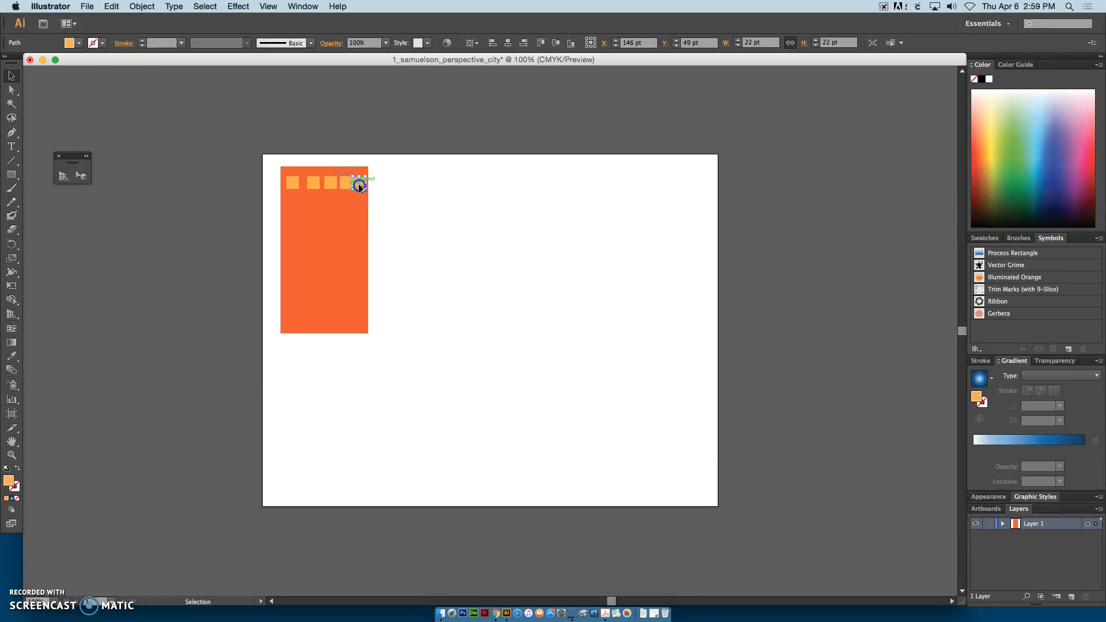
pyautogui.click(396, 144)
# Step: Move the leftmost window slightly closer to the building's left edge and select all five windows in the row
pyautogui.moveTo(292, 188); pyautogui.dragTo(290, 187)
pyautogui.keyDown('shift'); pyautogui.click(311, 185); pyautogui.keyUp('shift')
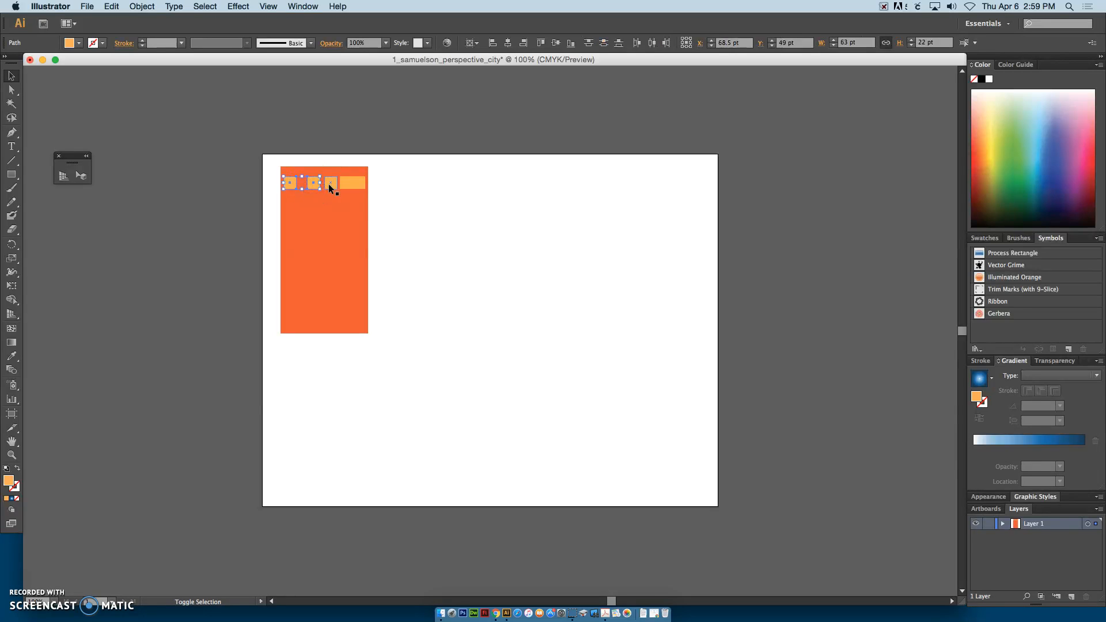
pyautogui.keyDown('shift'); pyautogui.click(348, 185); pyautogui.keyUp('shift')
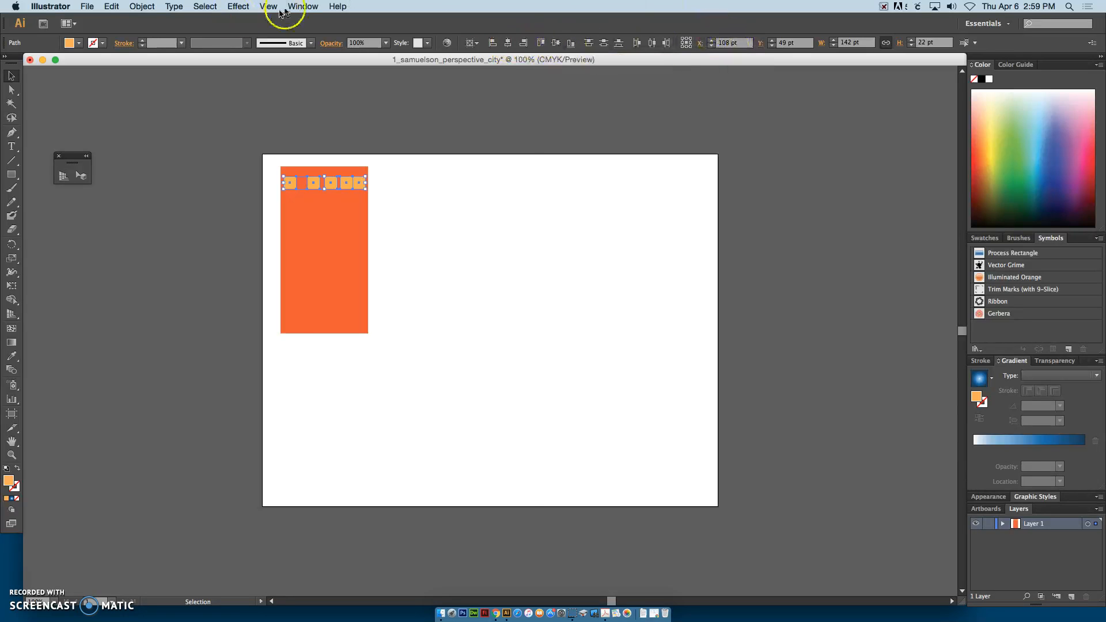
# Step: Show the Align panel with its full options and set the alignment reference to Align to Selection
pyautogui.click(300, 6)
pyautogui.click(314, 147)
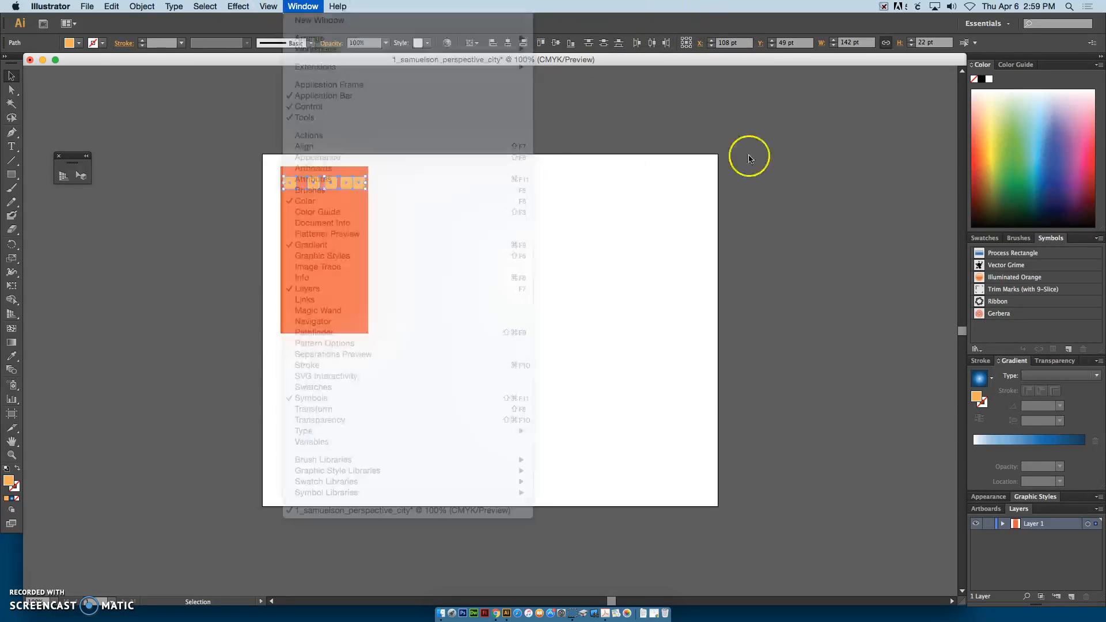
pyautogui.moveTo(709, 104); pyautogui.dragTo(829, 102)
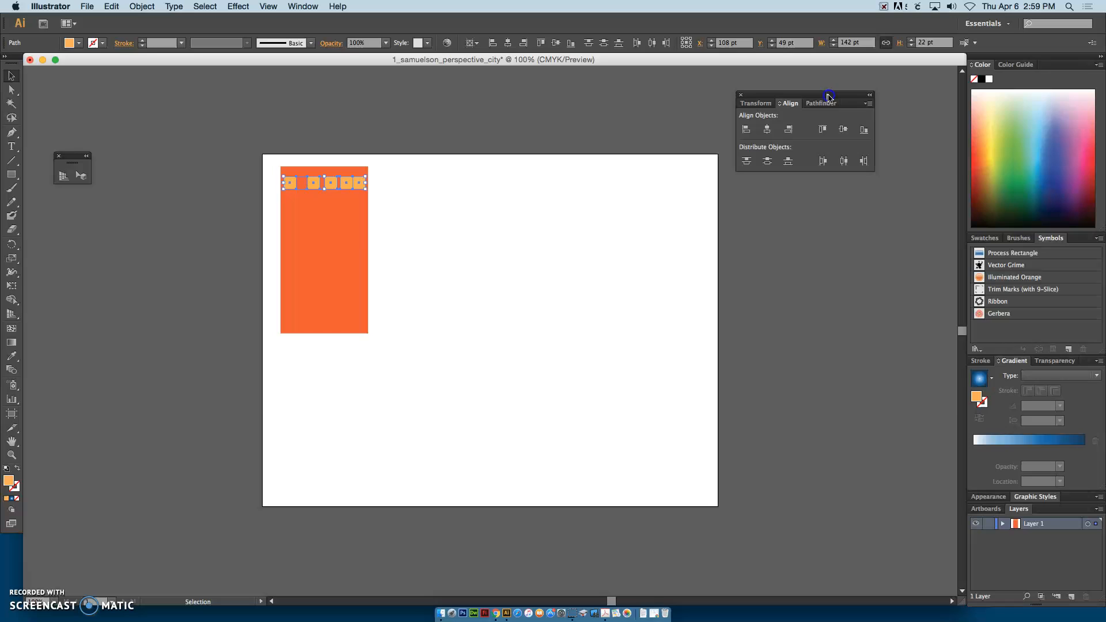
pyautogui.click(869, 105)
pyautogui.click(890, 104)
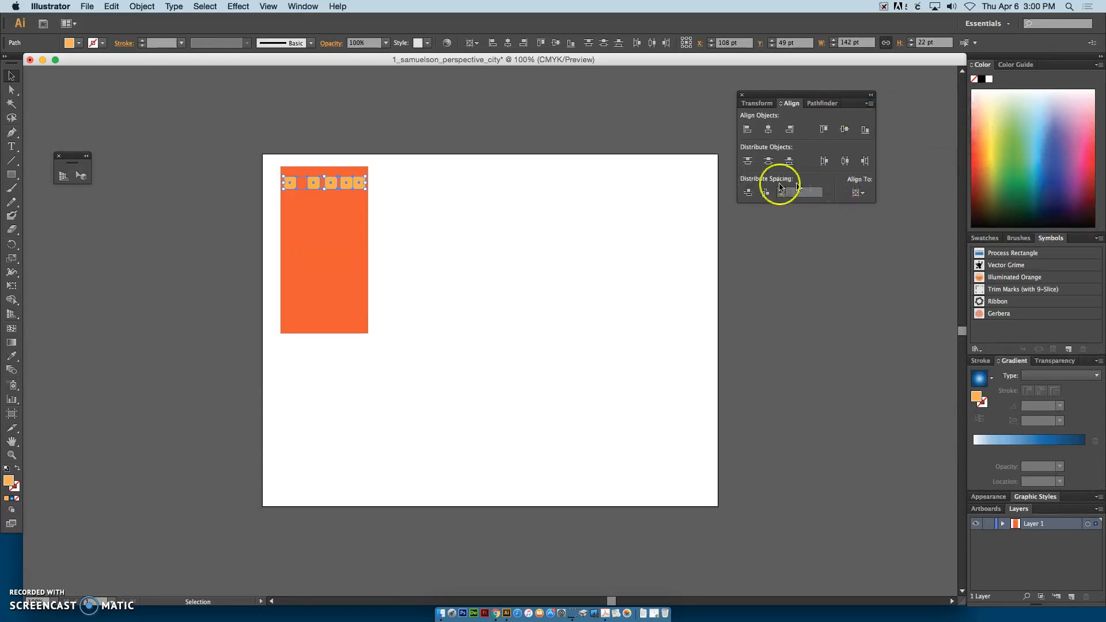
pyautogui.click(857, 193)
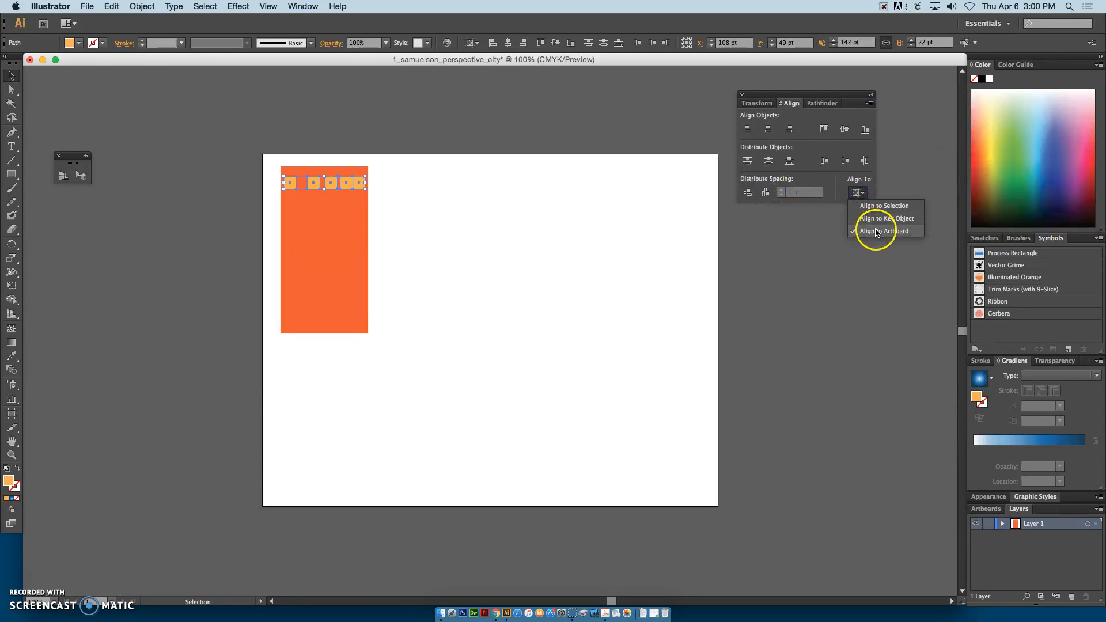
pyautogui.click(872, 206)
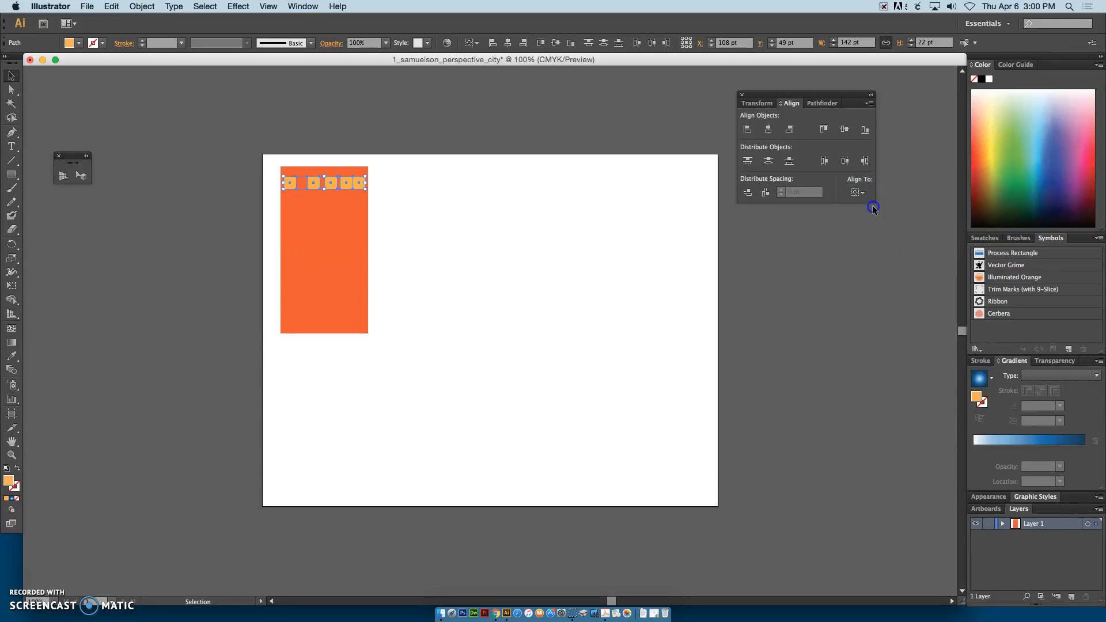
# Step: Distribute the five selected windows evenly by their horizontal centers, keeping Align to Selection as the reference
pyautogui.click(858, 193)
pyautogui.click(870, 205)
pyautogui.click(845, 134)
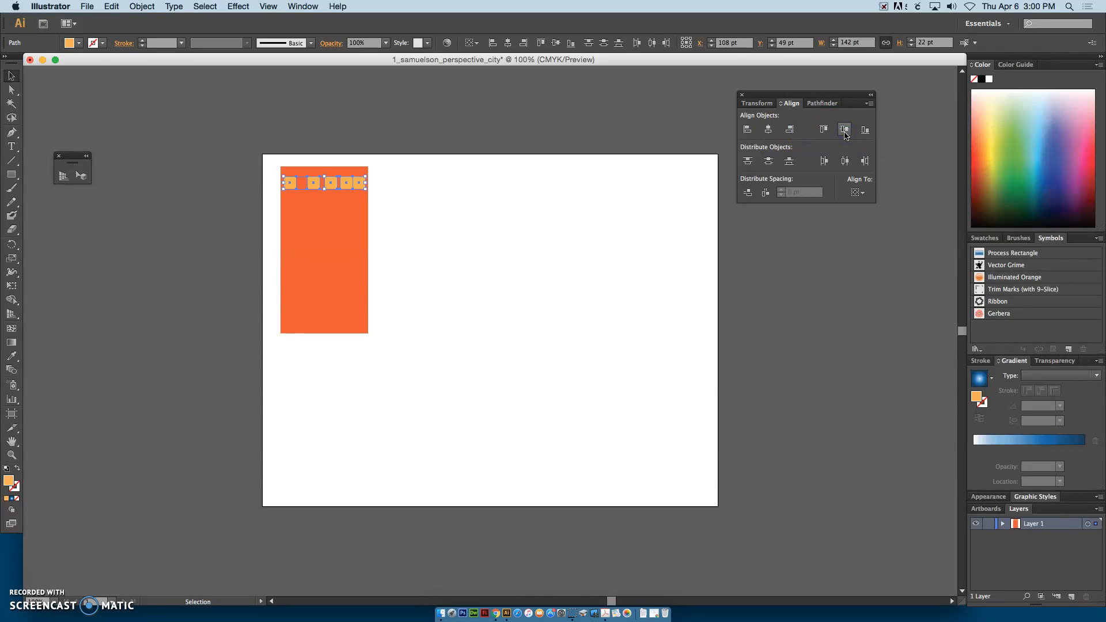
pyautogui.click(845, 161)
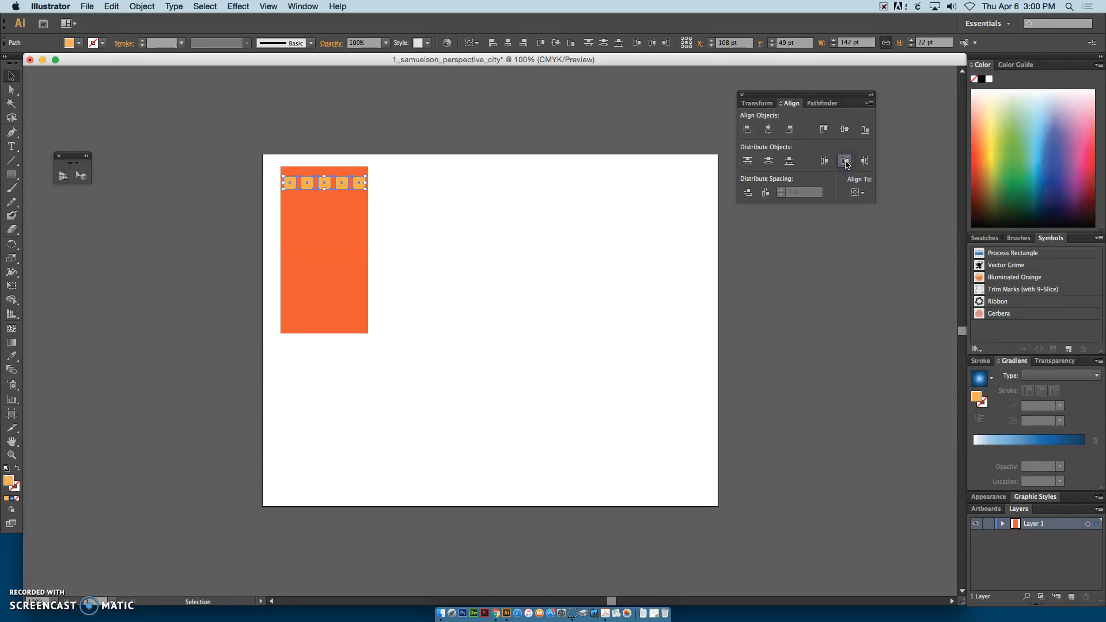
pyautogui.click(358, 136)
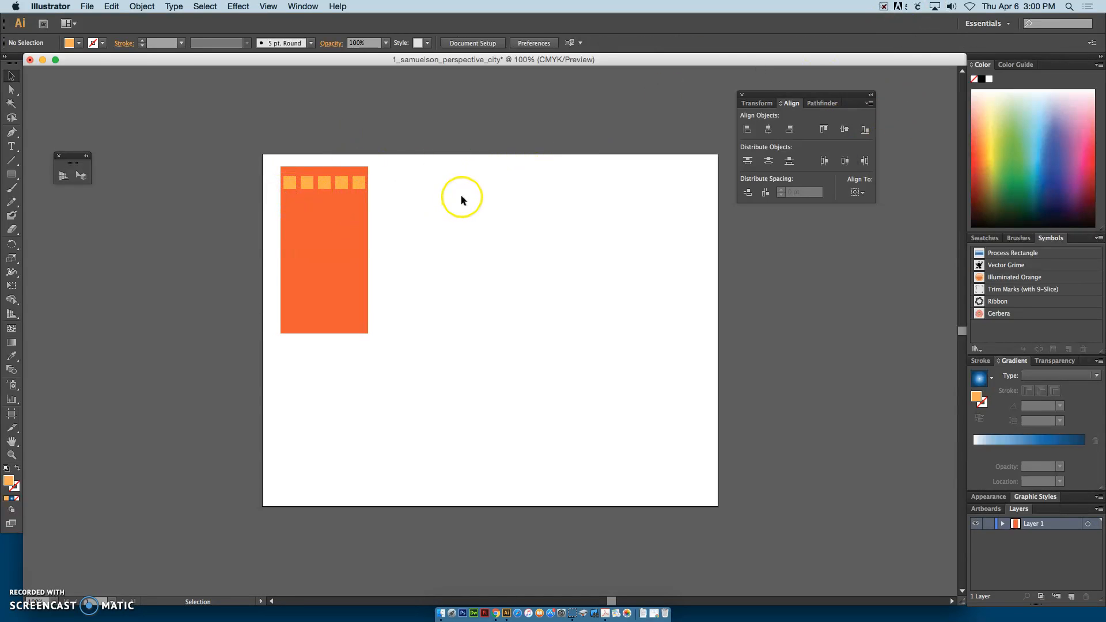
# Step: Duplicate the row of five windows about 30 pt straight down to make a second row
pyautogui.click(289, 182)
pyautogui.keyDown('shift'); pyautogui.click(325, 184); pyautogui.keyUp('shift')
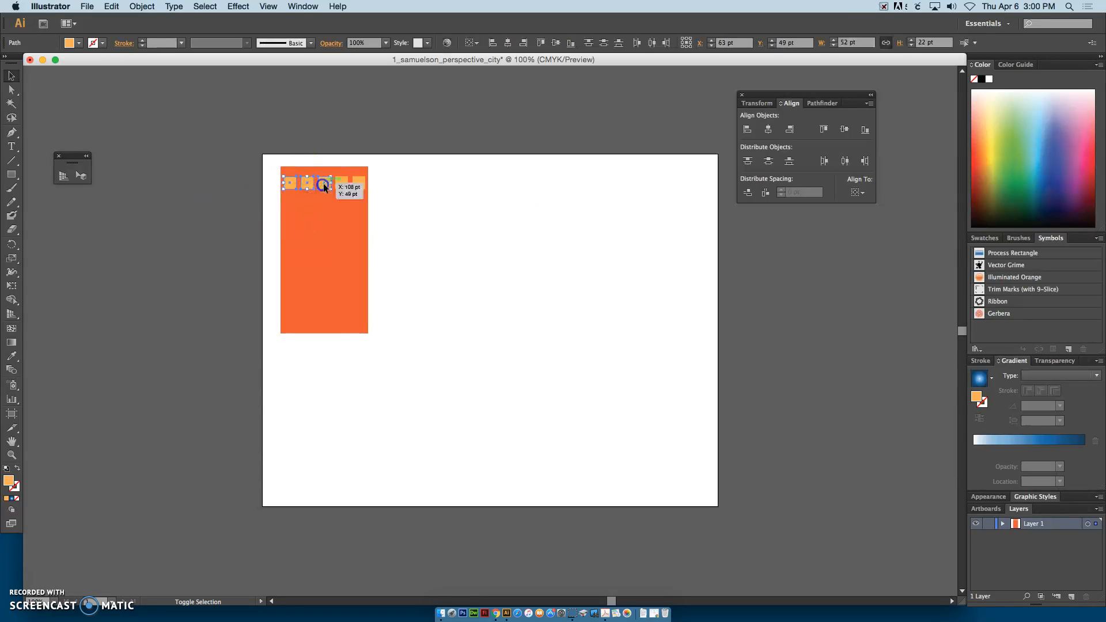
pyautogui.keyDown('shift'); pyautogui.click(341, 184); pyautogui.keyUp('shift')
pyautogui.keyDown('shift'); pyautogui.click(360, 184); pyautogui.keyUp('shift')
pyautogui.keyDown('shift'); pyautogui.click(360, 184); pyautogui.keyUp('shift')
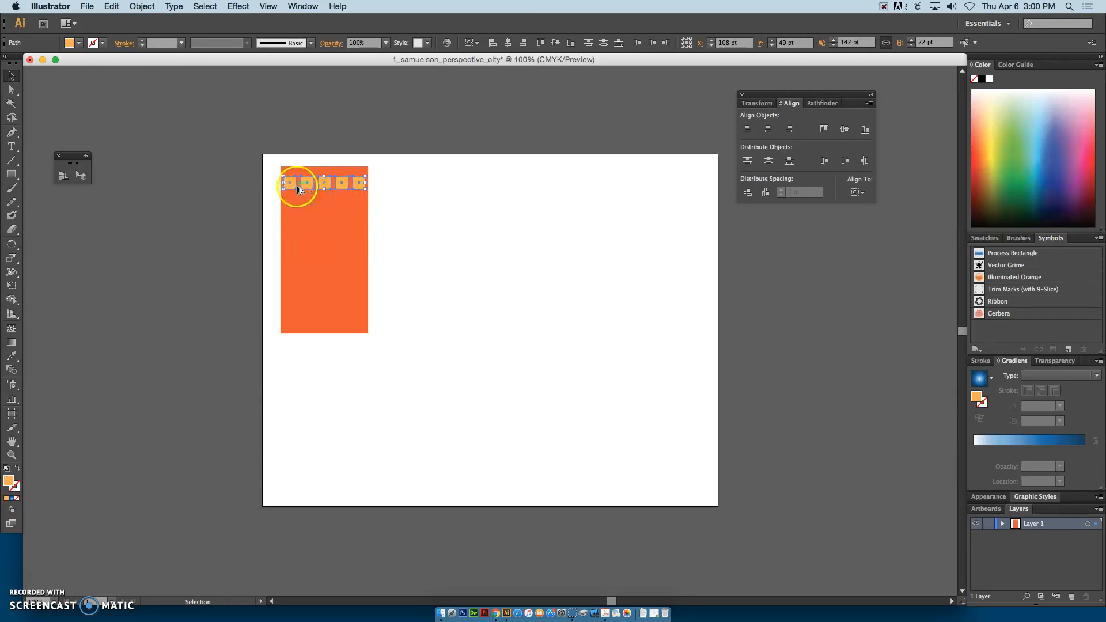
pyautogui.moveTo(293, 186); pyautogui.dragTo(293, 202)
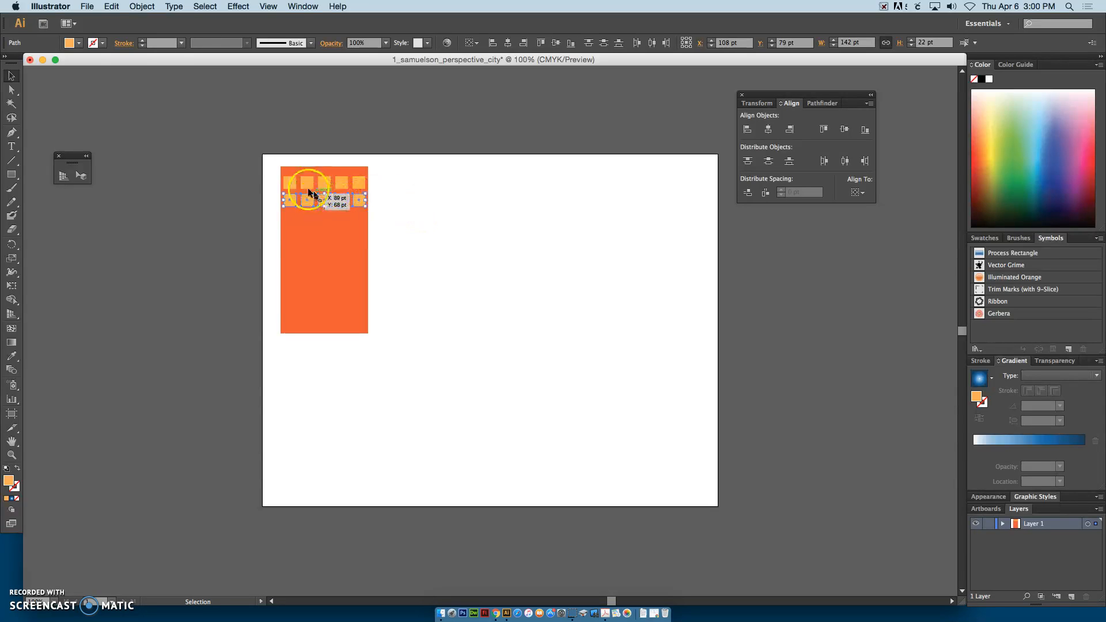
# Step: Duplicate both window rows together about 61 pt straight down to make four rows
pyautogui.keyDown('shift'); pyautogui.click(292, 184); pyautogui.keyUp('shift')
pyautogui.keyDown('shift'); pyautogui.click(341, 183); pyautogui.keyUp('shift')
pyautogui.keyDown('shift'); pyautogui.click(360, 183); pyautogui.keyUp('shift')
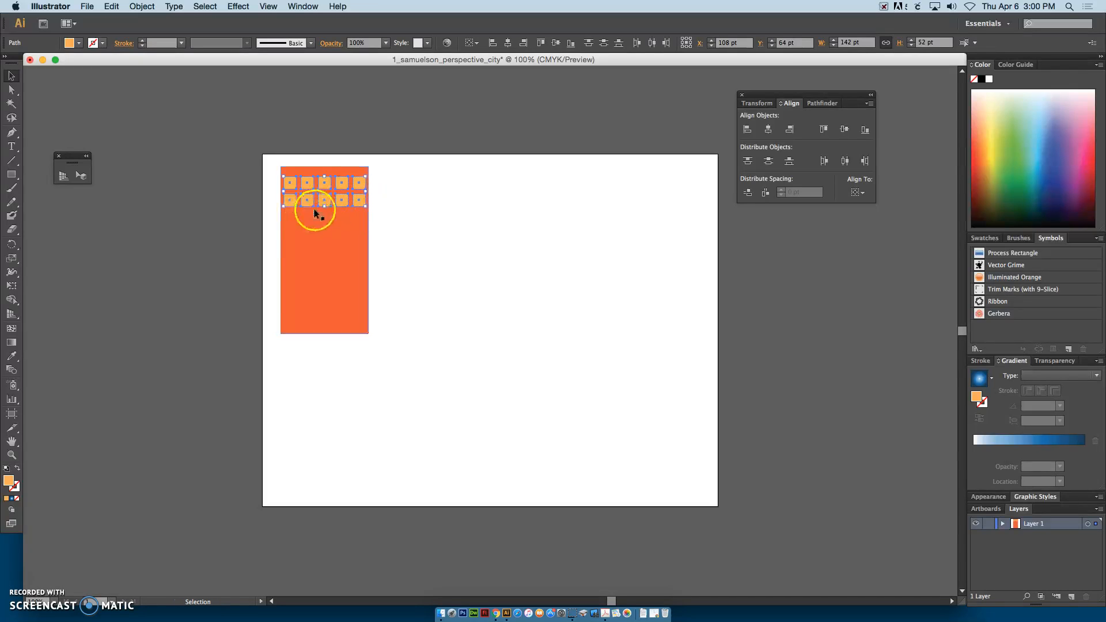
pyautogui.moveTo(309, 205); pyautogui.dragTo(310, 240)
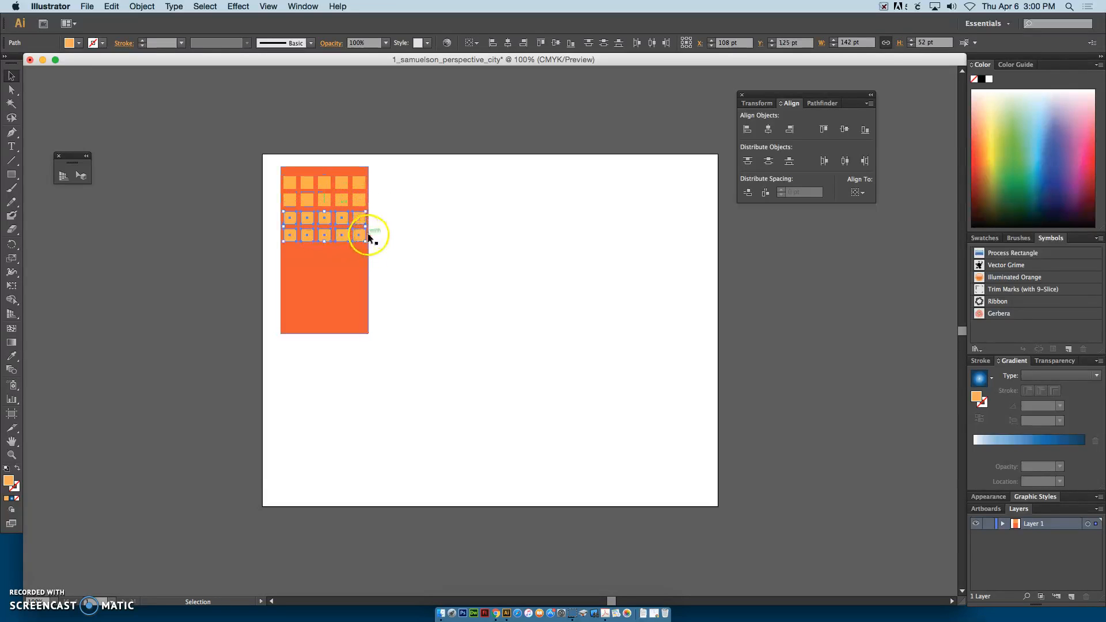
# Step: Duplicate all four window rows straight down the building to make eight rows, and clear the selection
pyautogui.keyDown('shift'); pyautogui.click(291, 184); pyautogui.keyUp('shift')
pyautogui.keyDown('shift'); pyautogui.click(292, 201); pyautogui.keyUp('shift')
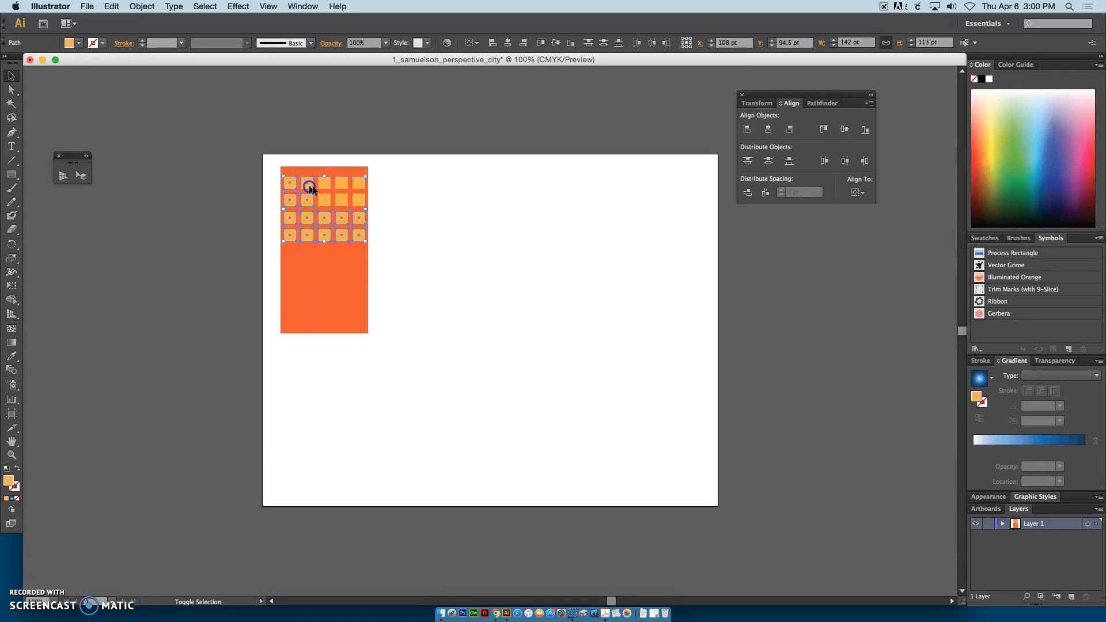
pyautogui.keyDown('shift'); pyautogui.click(326, 199); pyautogui.keyUp('shift')
pyautogui.keyDown('shift'); pyautogui.click(343, 200); pyautogui.keyUp('shift')
pyautogui.keyDown('shift'); pyautogui.click(343, 185); pyautogui.keyUp('shift')
pyautogui.keyDown('shift'); pyautogui.click(355, 185); pyautogui.keyUp('shift')
pyautogui.keyDown('shift'); pyautogui.click(358, 202); pyautogui.keyUp('shift')
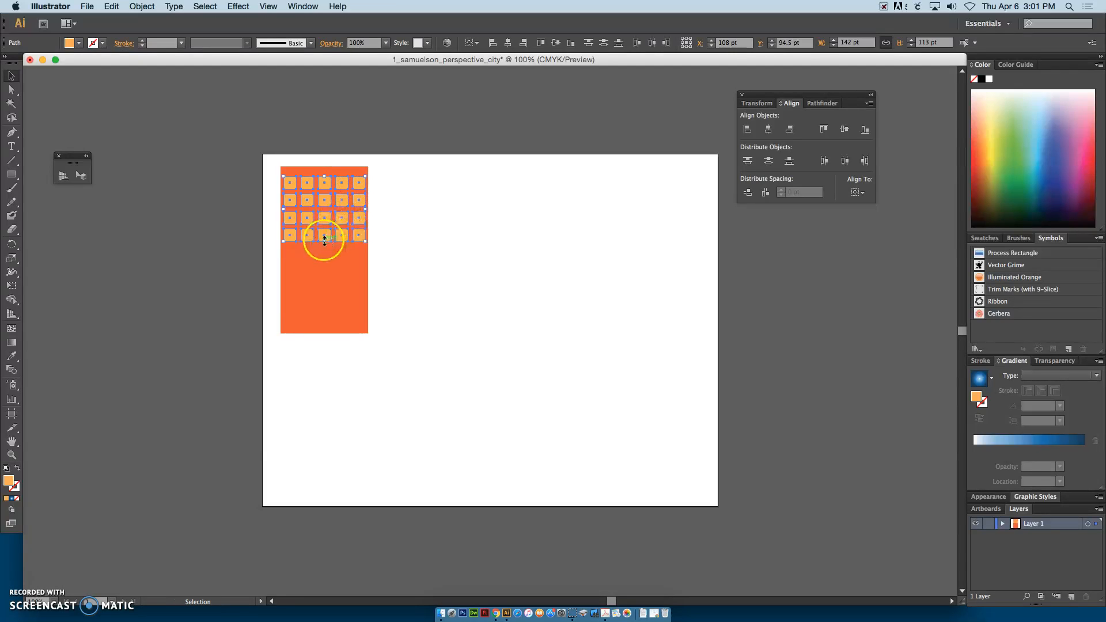
pyautogui.moveTo(315, 234); pyautogui.dragTo(323, 307)
pyautogui.click(428, 278)
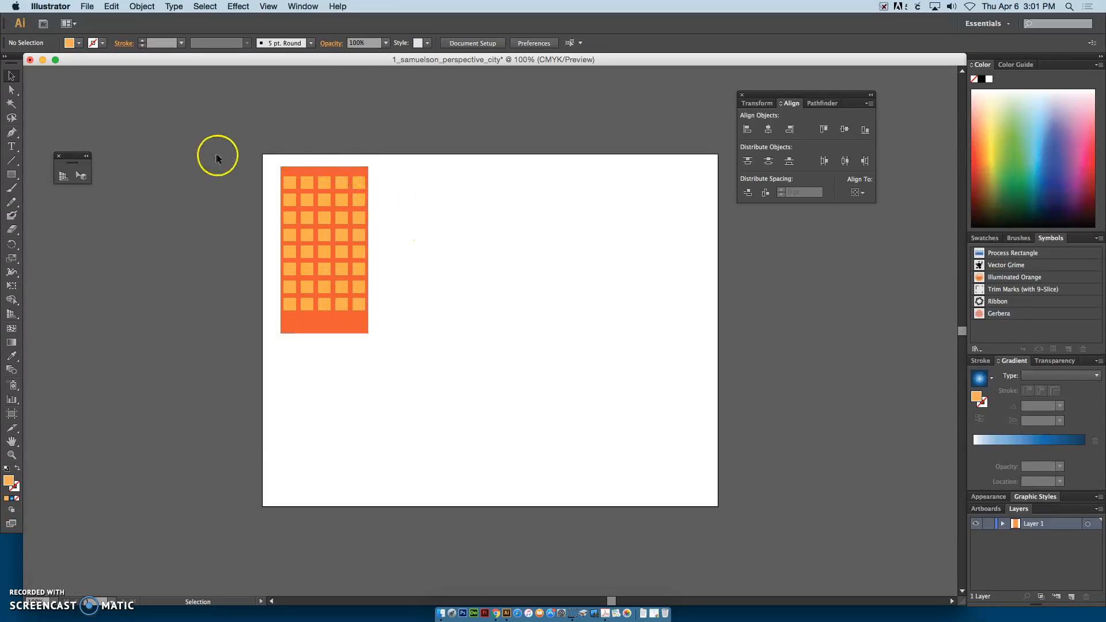
# Step: Duplicate the complete building with its windows about 174 pt to the right of the original
pyautogui.moveTo(268, 146); pyautogui.dragTo(388, 348)
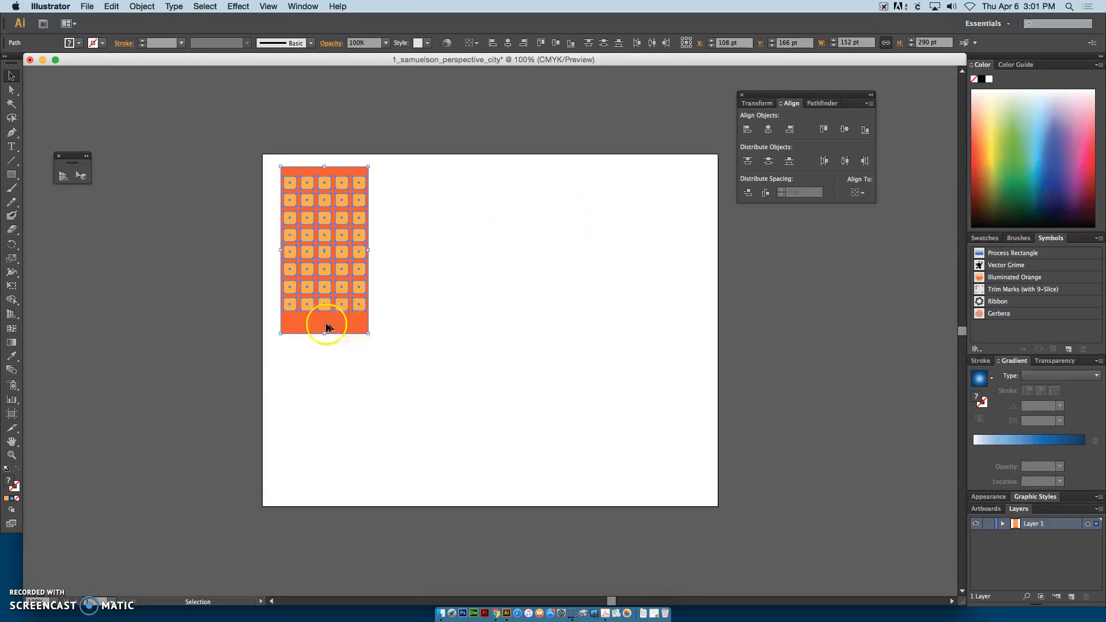
pyautogui.moveTo(318, 322); pyautogui.dragTo(418, 322)
pyautogui.click(556, 331)
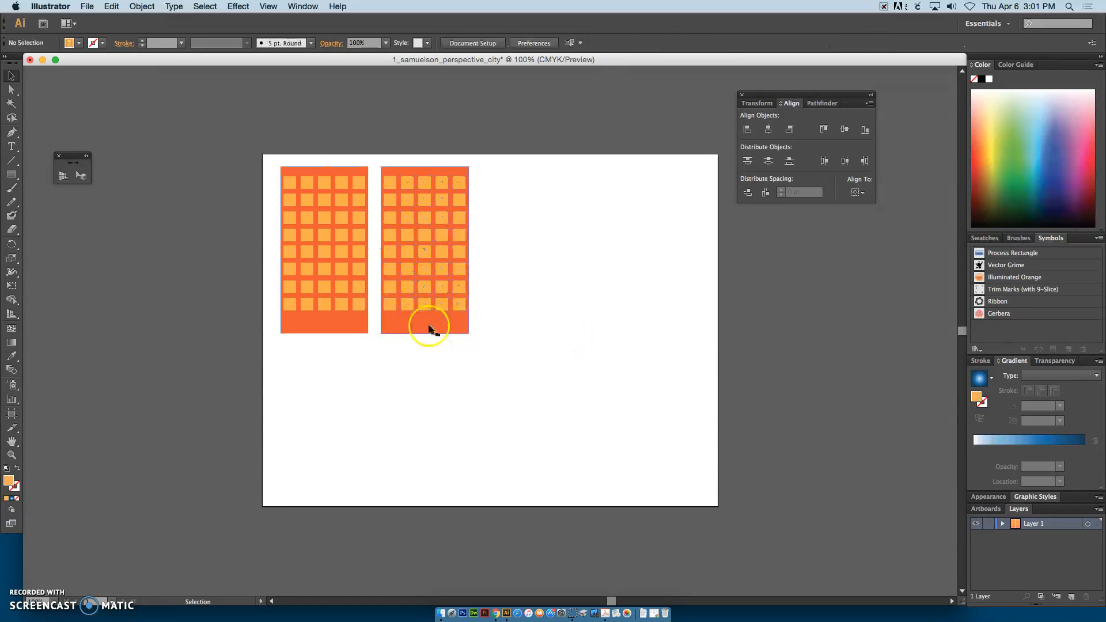
# Step: Fill all the windows of the copied building with the dark orange of the first building's wall
pyautogui.moveTo(492, 351); pyautogui.dragTo(377, 156)
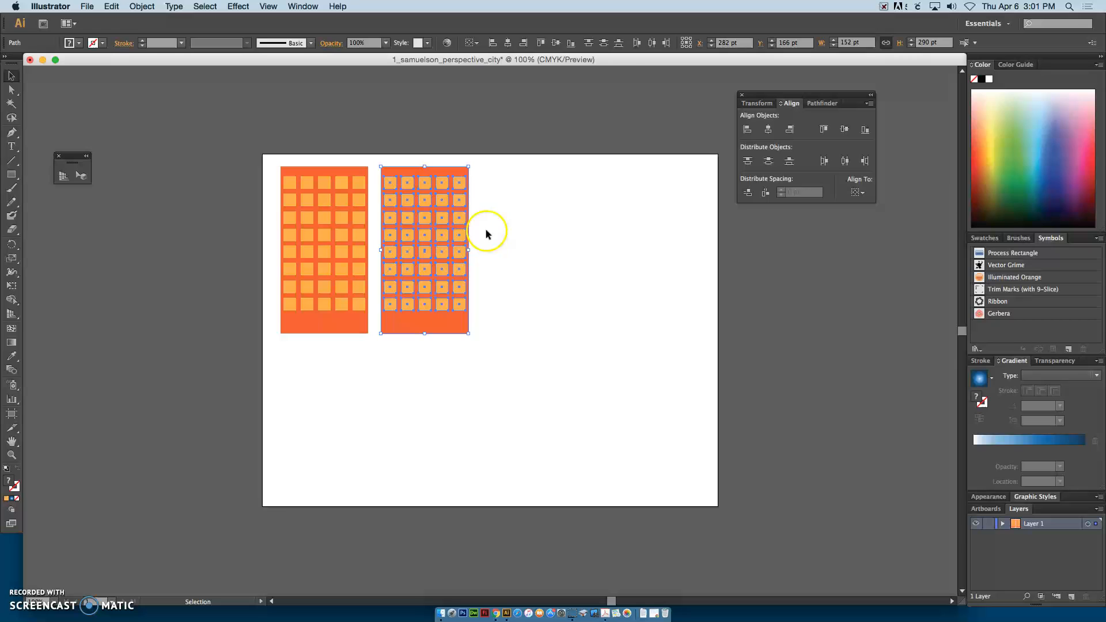
pyautogui.keyDown('shift'); pyautogui.click(449, 329); pyautogui.keyUp('shift')
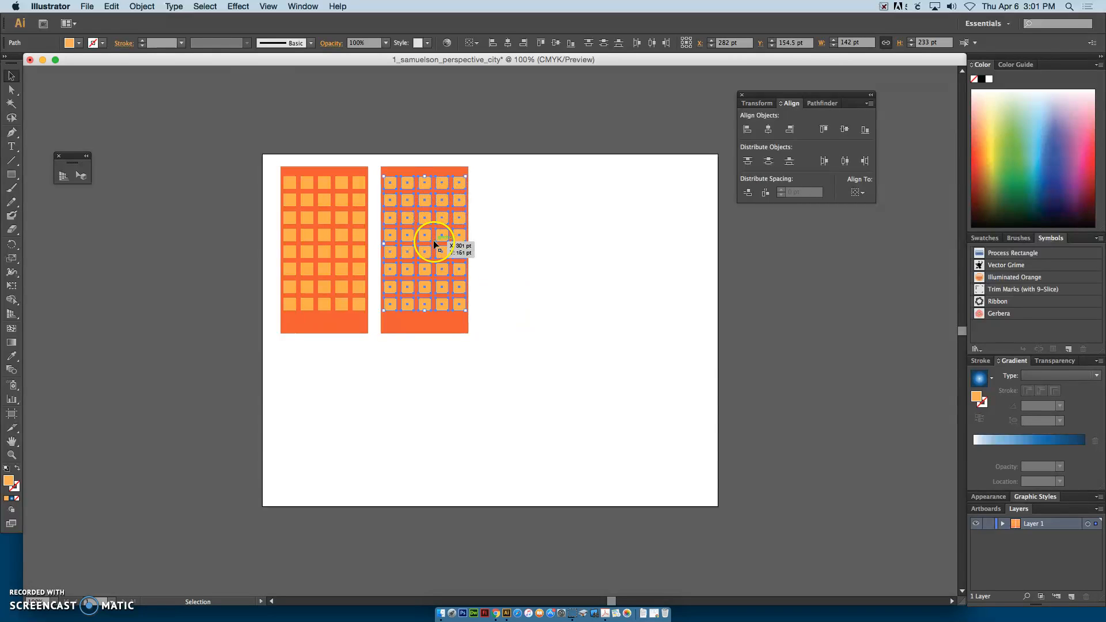
pyautogui.click(79, 43)
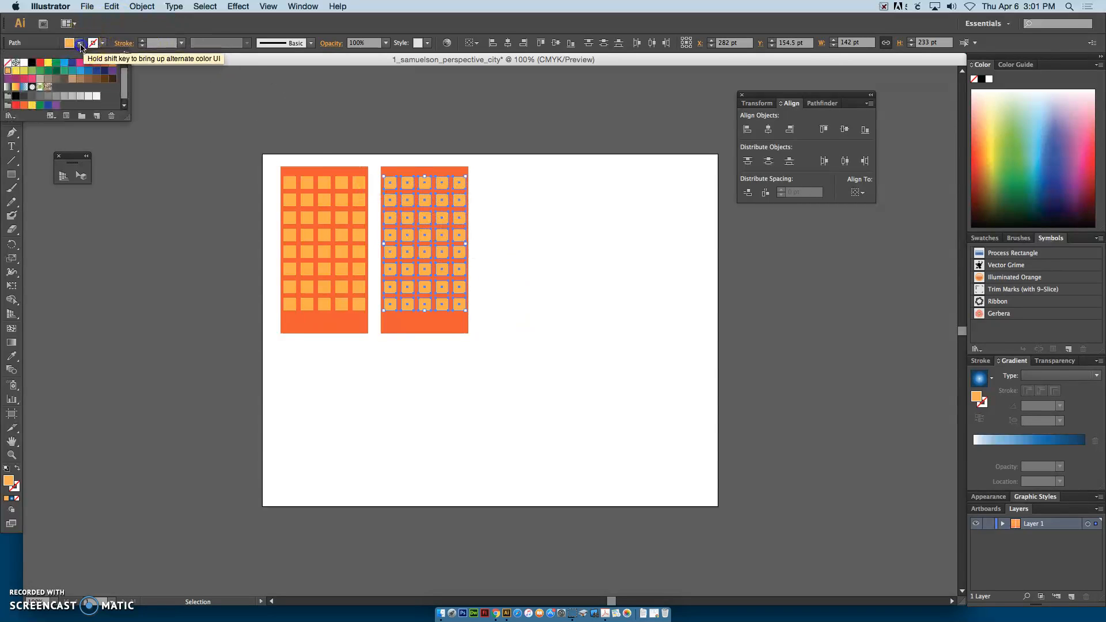
pyautogui.click(105, 63)
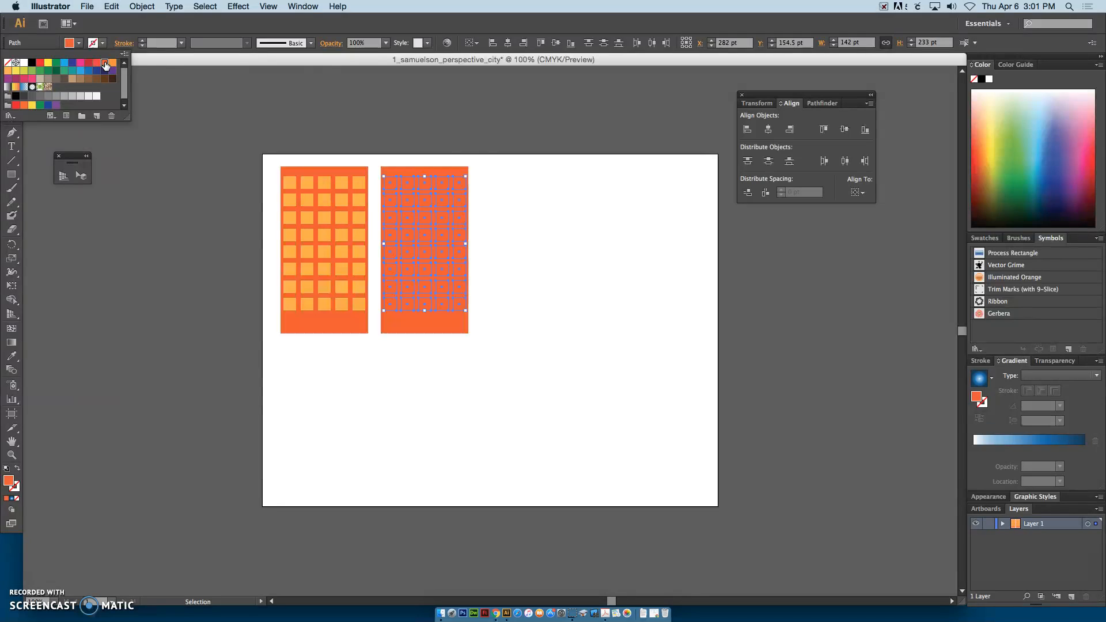
# Step: Fill the copied building's background rectangle with the light orange swatch and clear the selection
pyautogui.click(443, 332)
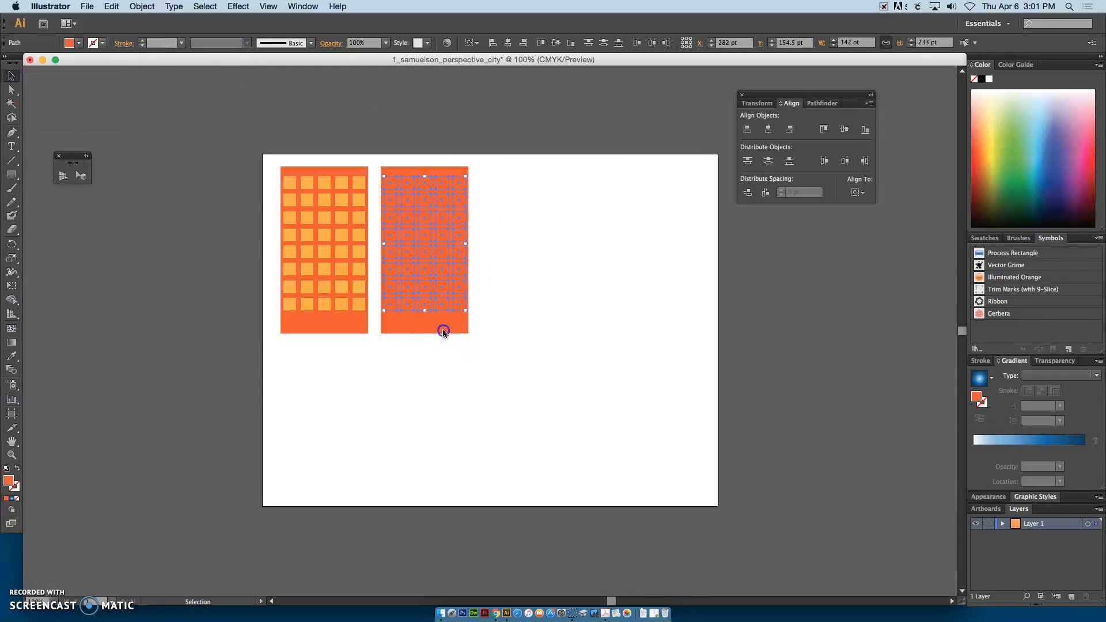
pyautogui.click(443, 332)
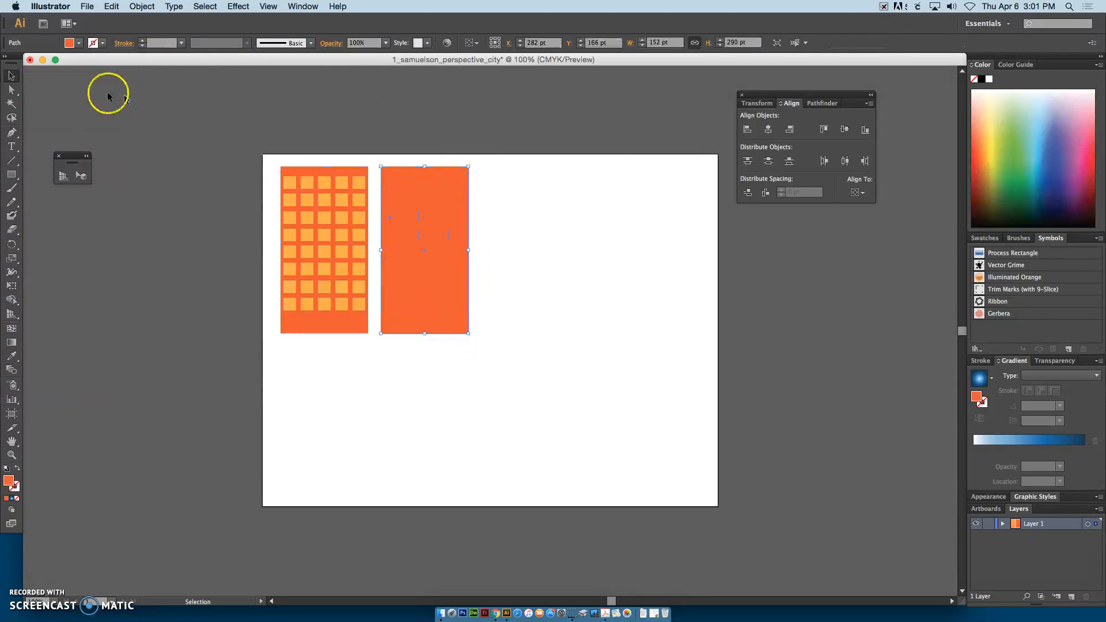
pyautogui.click(70, 43)
pyautogui.click(7, 71)
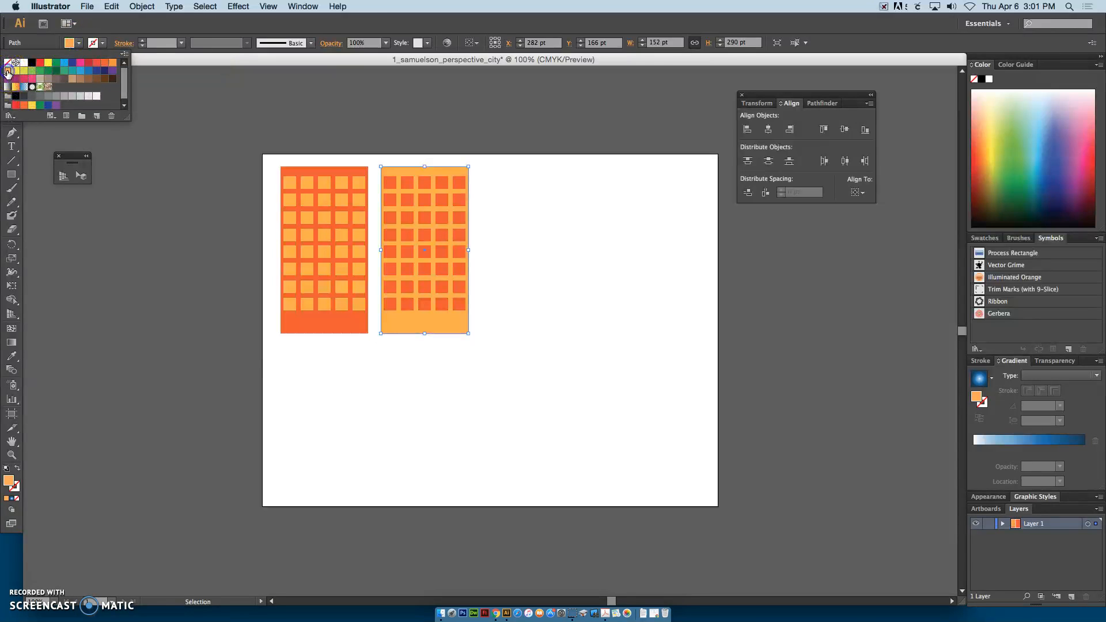
pyautogui.click(288, 108)
pyautogui.click(363, 149)
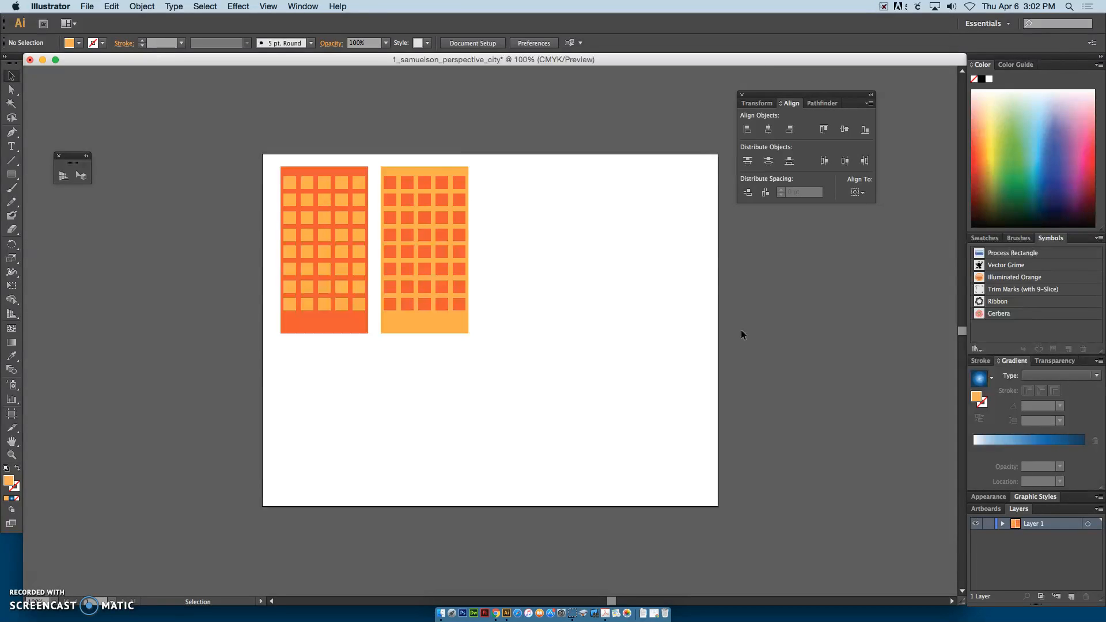
pyautogui.click(321, 326)
pyautogui.click(433, 322)
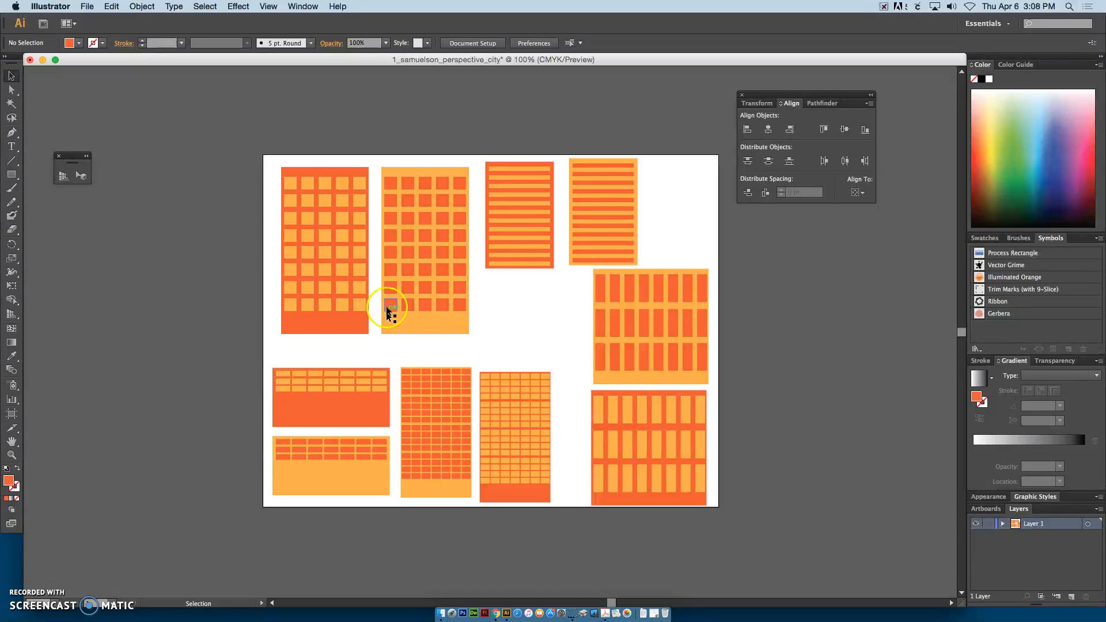
# Step: Group the first dark orange building's rectangle and all its windows into one object
pyautogui.moveTo(270, 156); pyautogui.dragTo(372, 341)
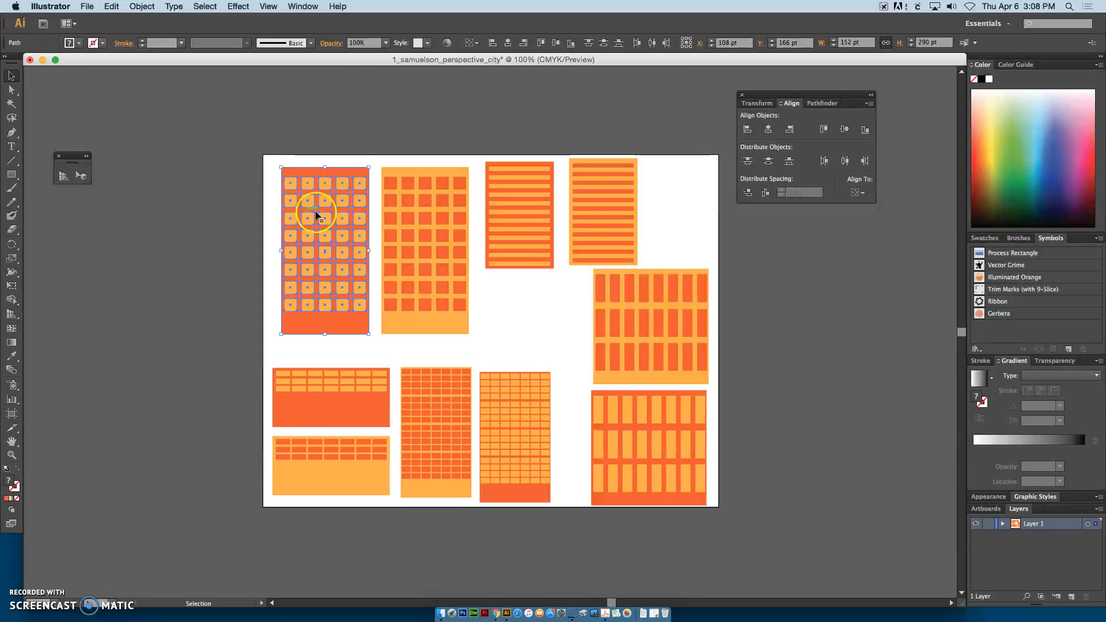
pyautogui.press('v')
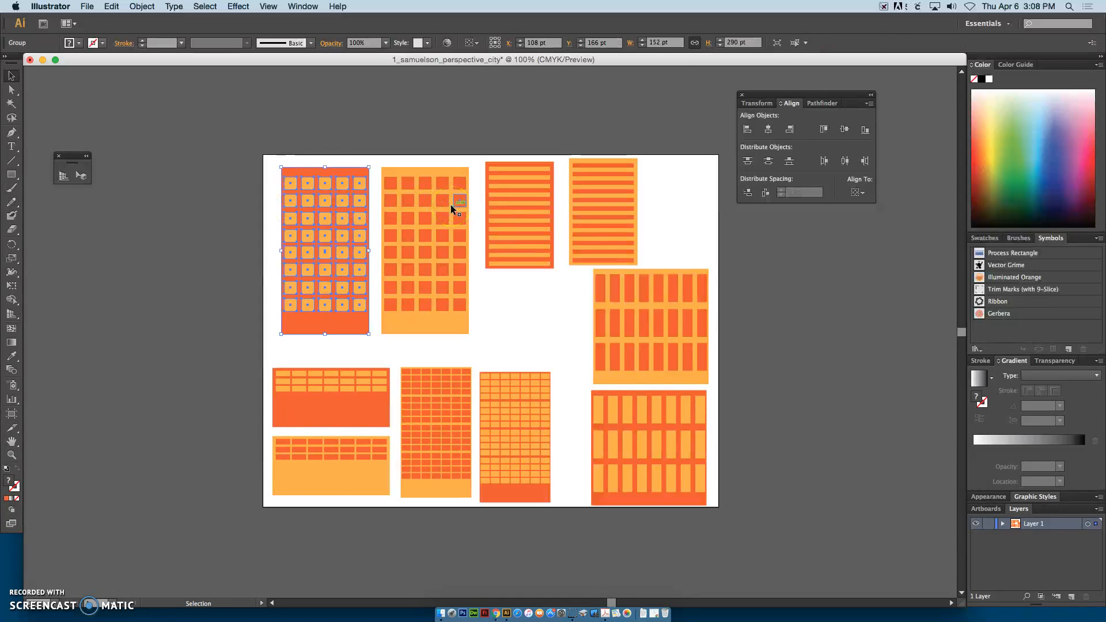
pyautogui.click(322, 143)
pyautogui.click(341, 183)
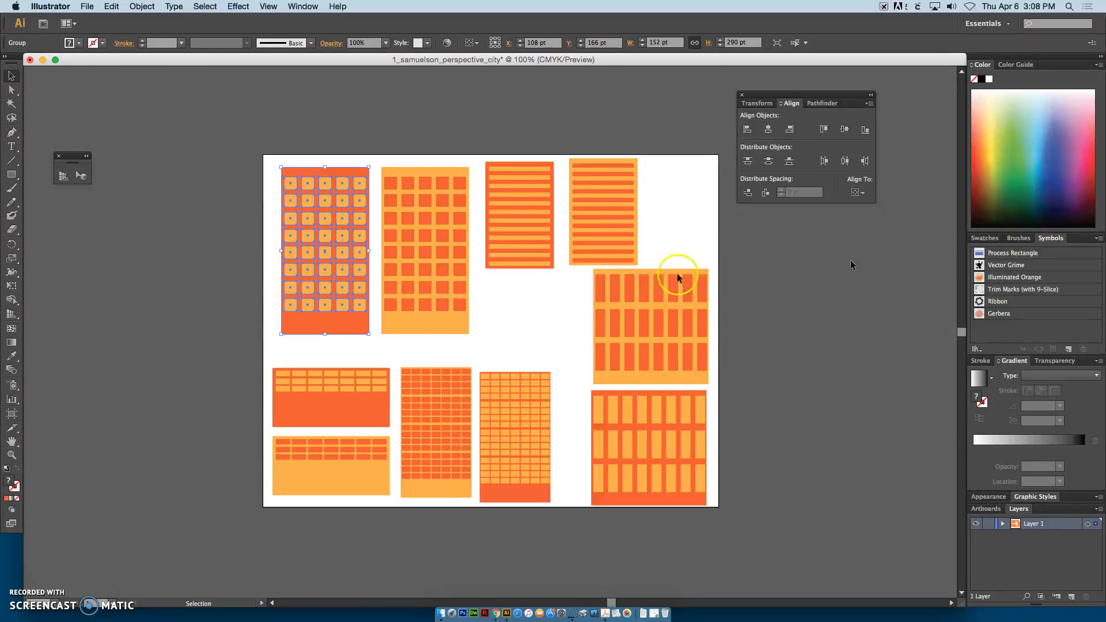
# Step: Save the grouped first dark orange building as a Graphic symbol named 1dark
pyautogui.moveTo(301, 320); pyautogui.dragTo(1007, 336)
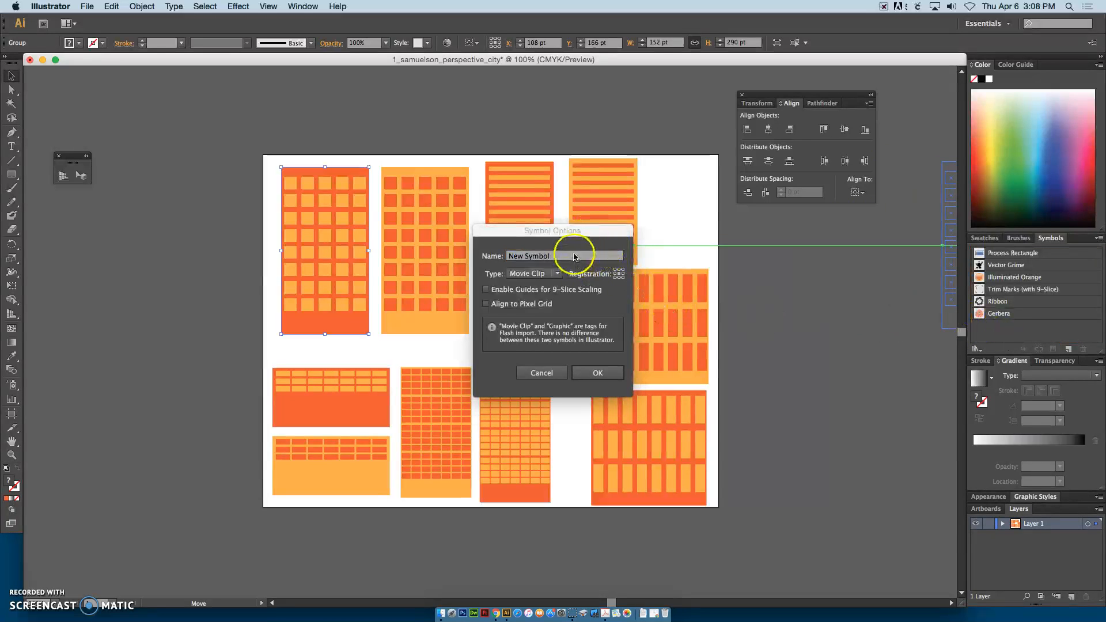
pyautogui.click(493, 257)
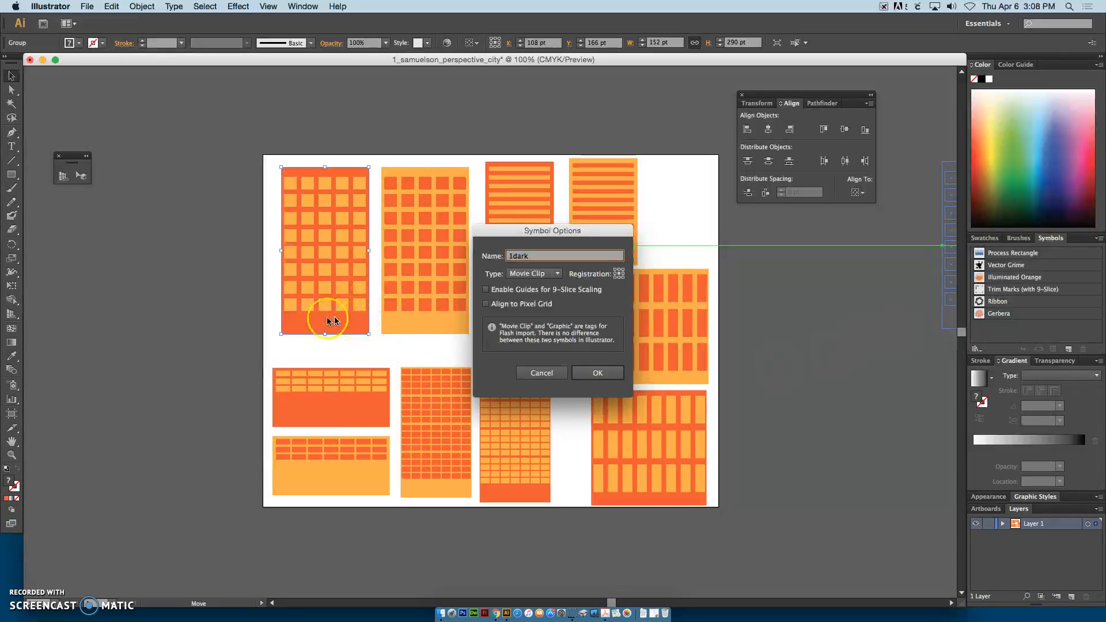
pyautogui.click(540, 274)
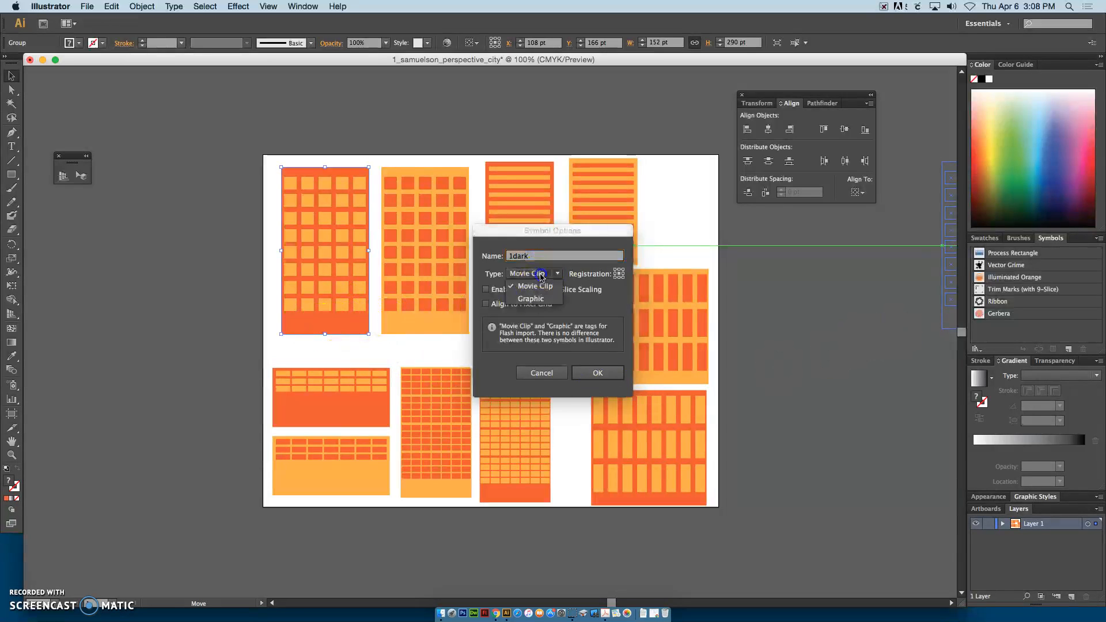
pyautogui.click(530, 297)
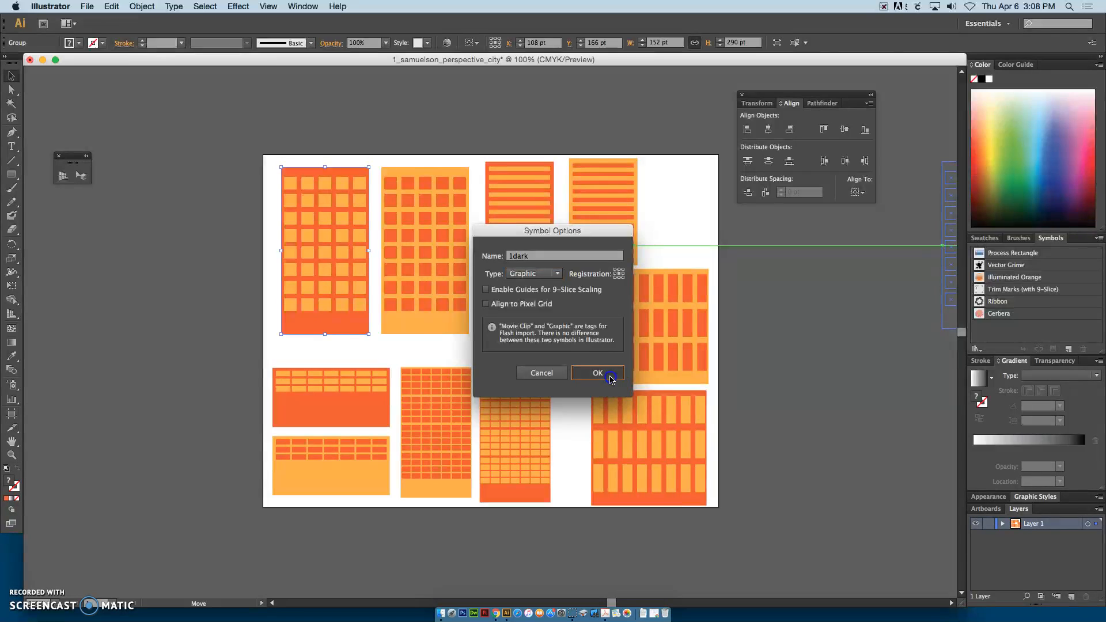
pyautogui.click(610, 378)
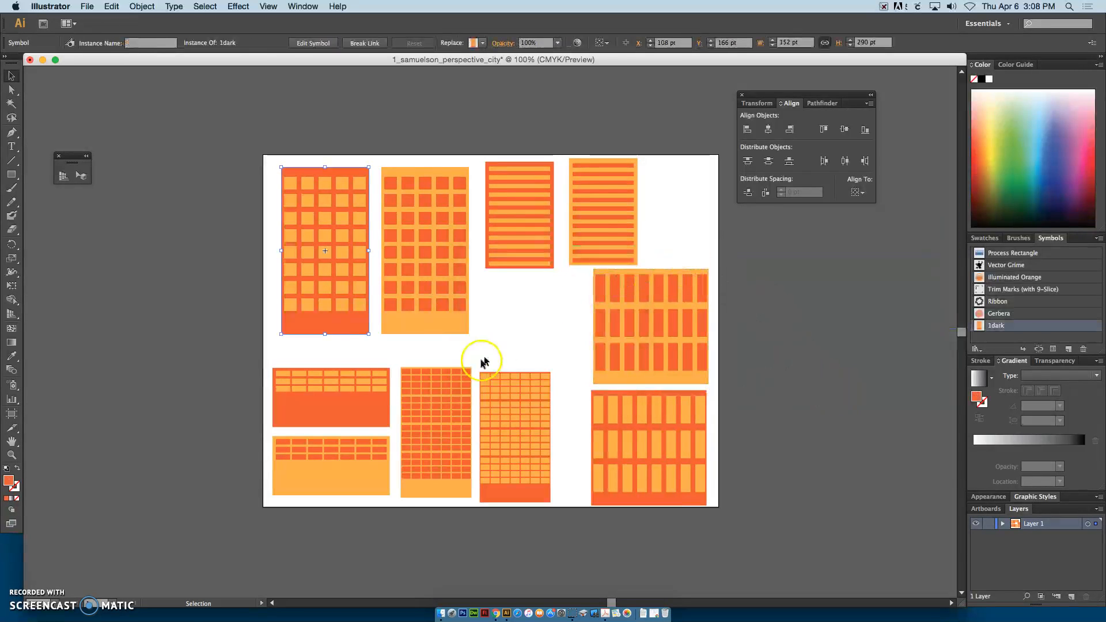
# Step: Group the light orange building with its square windows and save it as a Graphic symbol named 1light
pyautogui.moveTo(475, 346); pyautogui.dragTo(402, 219)
pyautogui.moveTo(385, 167); pyautogui.dragTo(383, 161)
pyautogui.press('a')
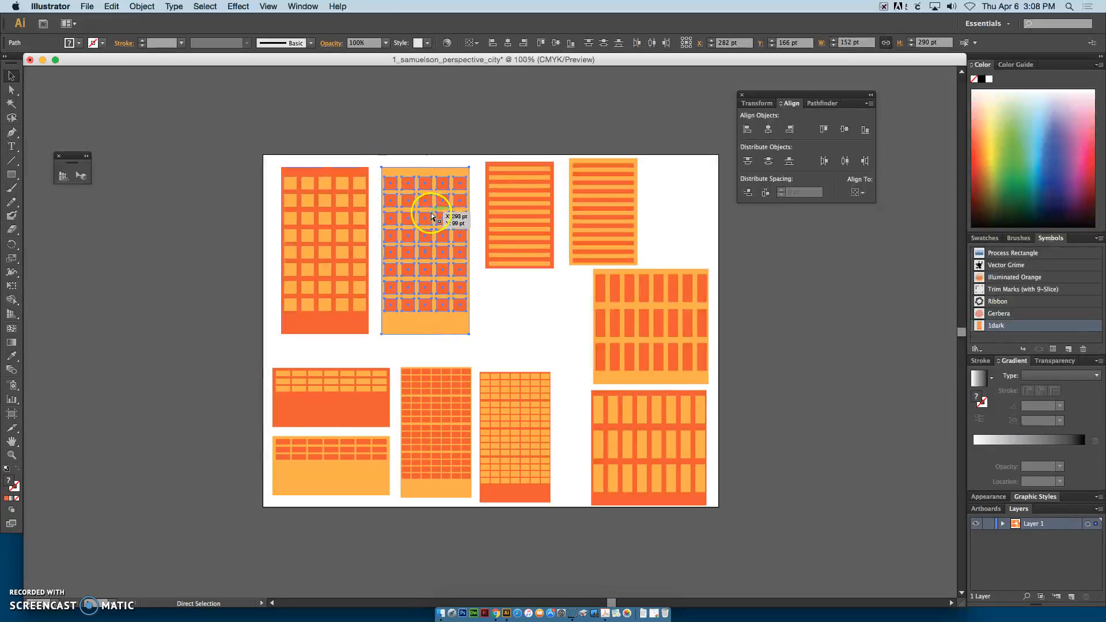
pyautogui.press('v')
pyautogui.moveTo(457, 314); pyautogui.dragTo(1000, 344)
pyautogui.click(485, 255)
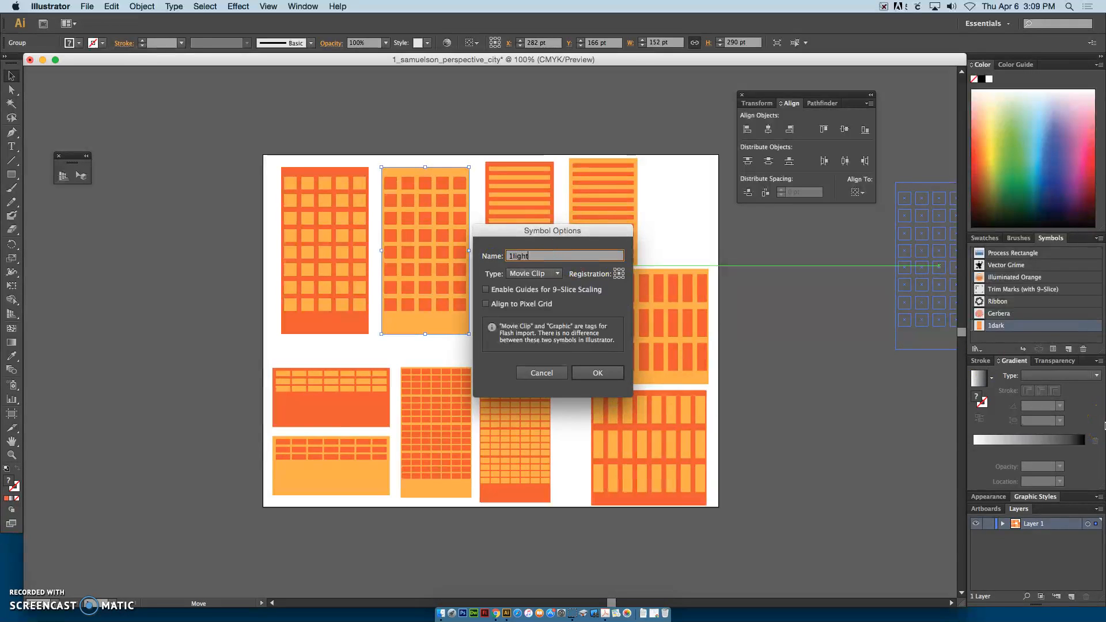
pyautogui.click(550, 274)
pyautogui.click(545, 296)
pyautogui.click(601, 375)
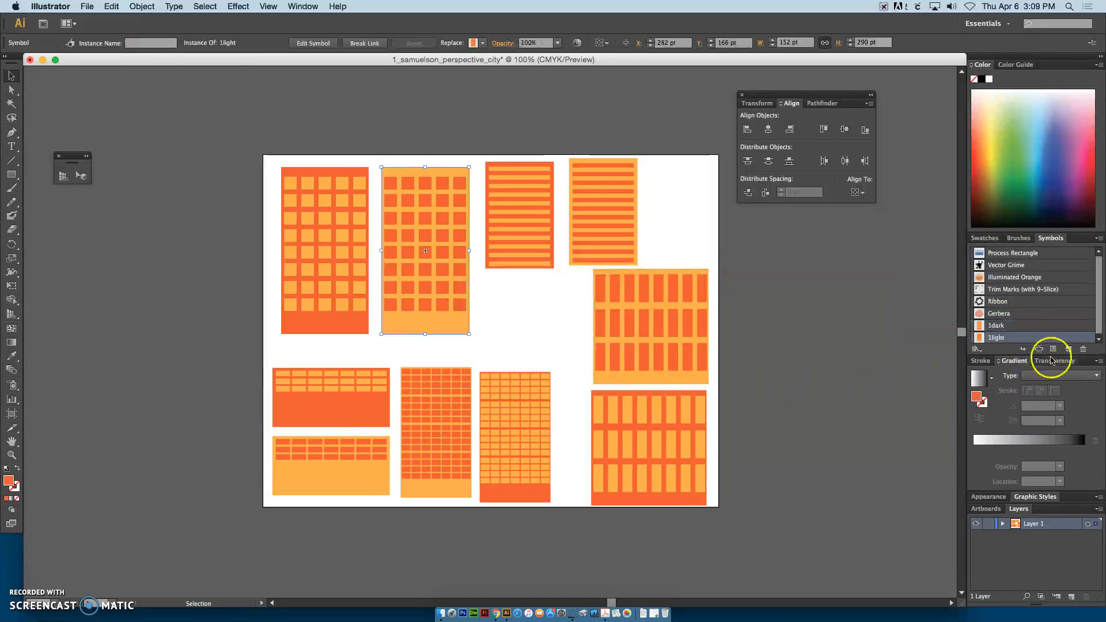
# Step: Collapse the gradient settings to enlarge the symbol list, and deselect the 1light symbol in it
pyautogui.click(1012, 362)
pyautogui.moveTo(1095, 354); pyautogui.dragTo(1099, 510)
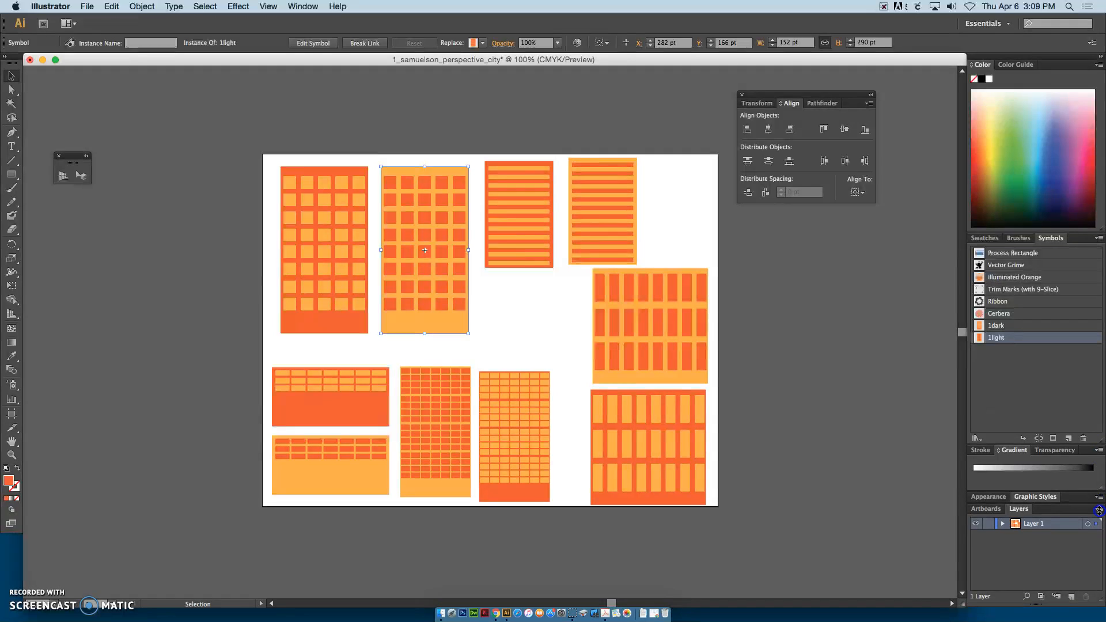
pyautogui.click(1002, 385)
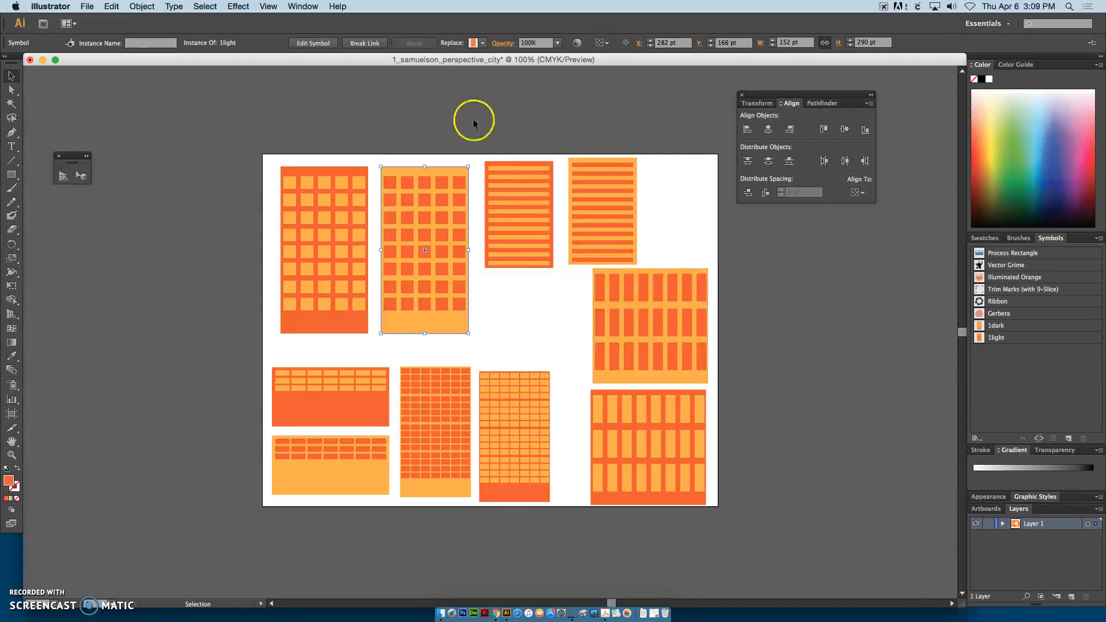
# Step: Group the dark orange building with horizontal stripes and save it as a symbol named 2dark
pyautogui.moveTo(481, 154); pyautogui.dragTo(528, 236)
pyautogui.moveTo(554, 277); pyautogui.dragTo(557, 280)
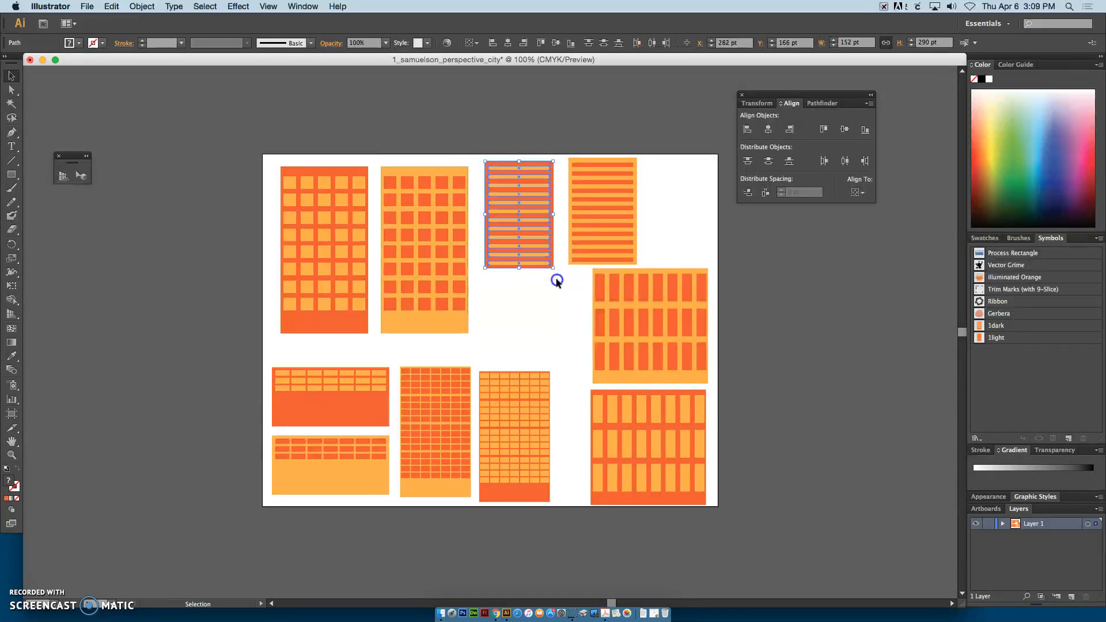
pyautogui.press('super+g')
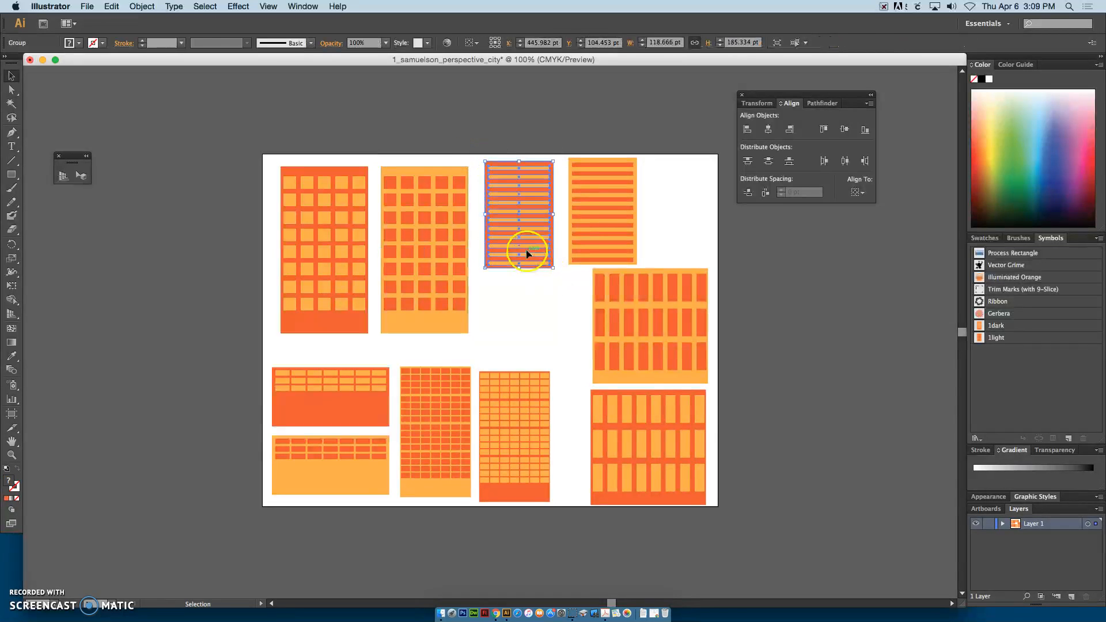
pyautogui.moveTo(525, 254); pyautogui.dragTo(1014, 345)
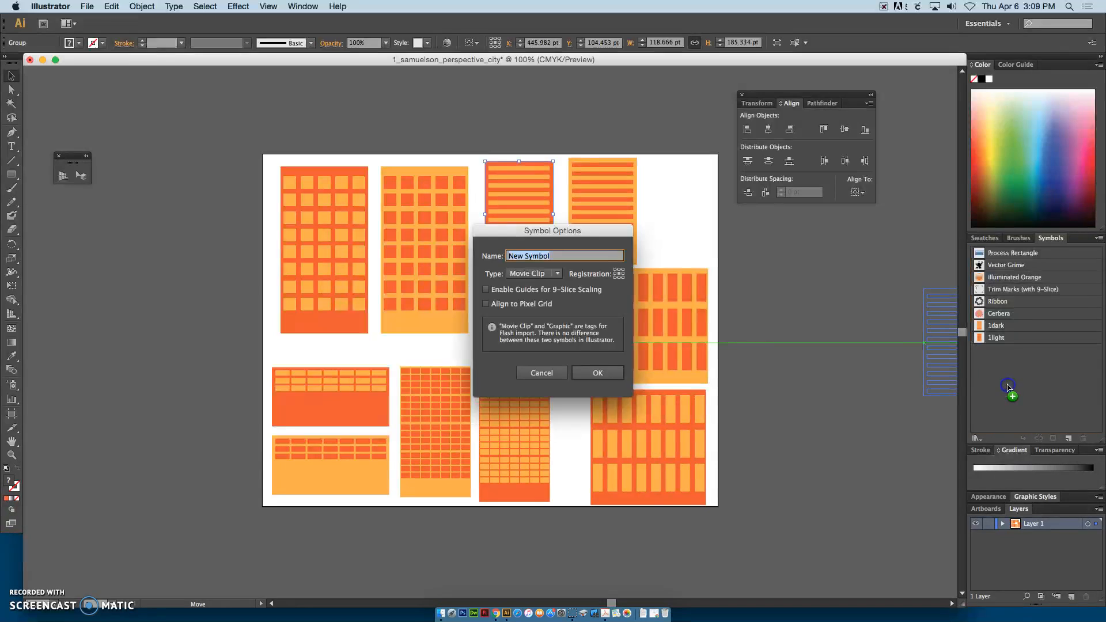
pyautogui.click(510, 249)
pyautogui.write('2dark')
pyautogui.press('Return')
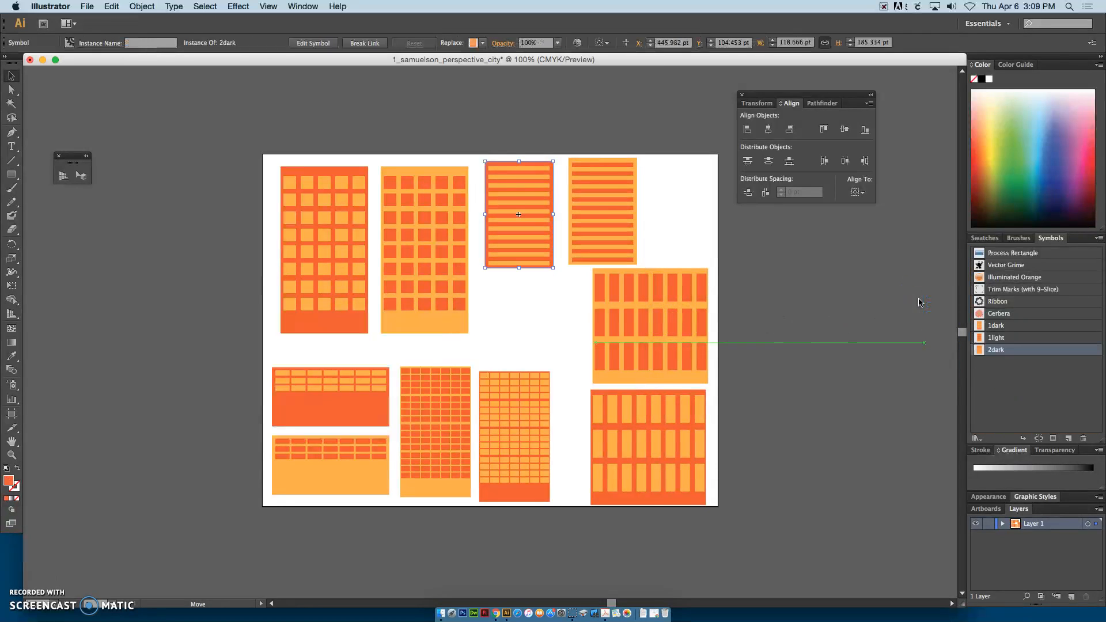
# Step: Group the light orange building with horizontal stripes and save it as a Graphic symbol named 2light
pyautogui.click(645, 267)
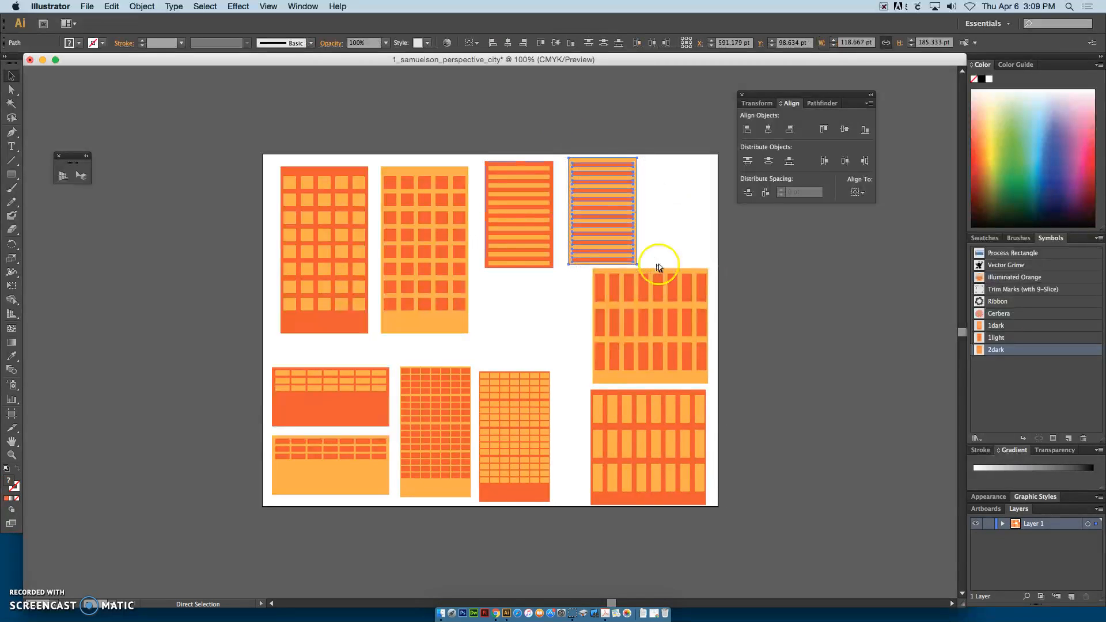
pyautogui.press('super+f')
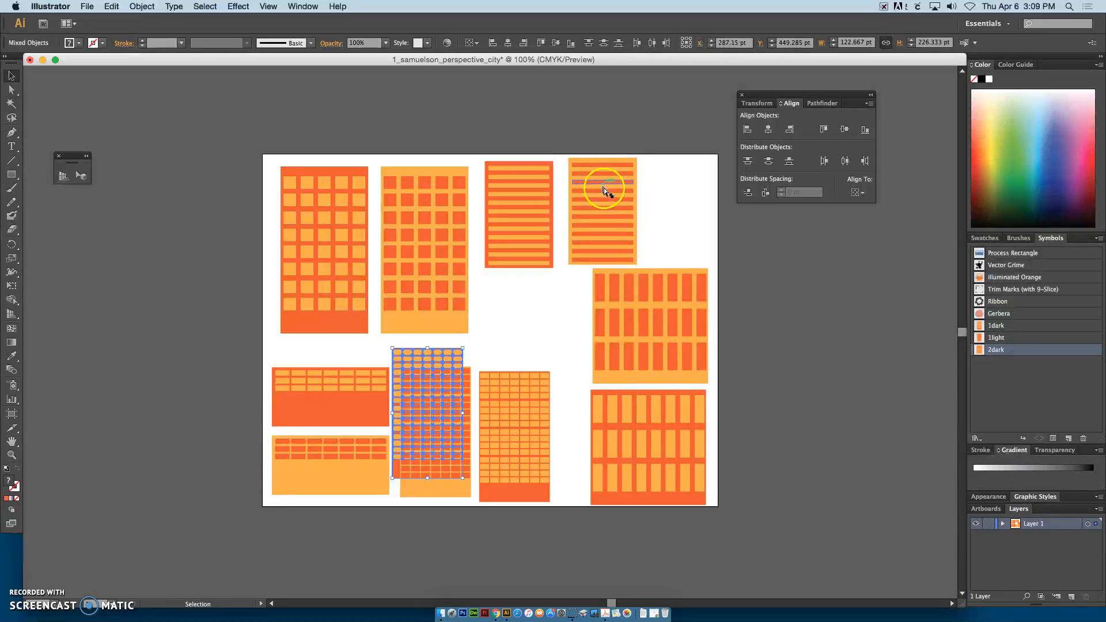
pyautogui.click(604, 187)
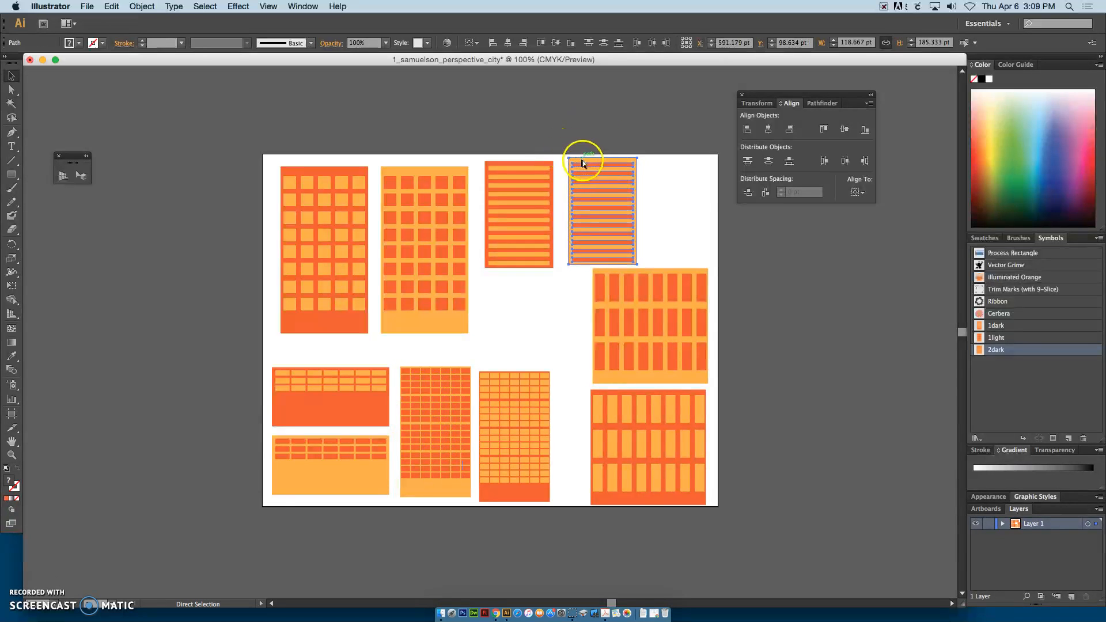
pyautogui.moveTo(606, 210); pyautogui.dragTo(974, 403)
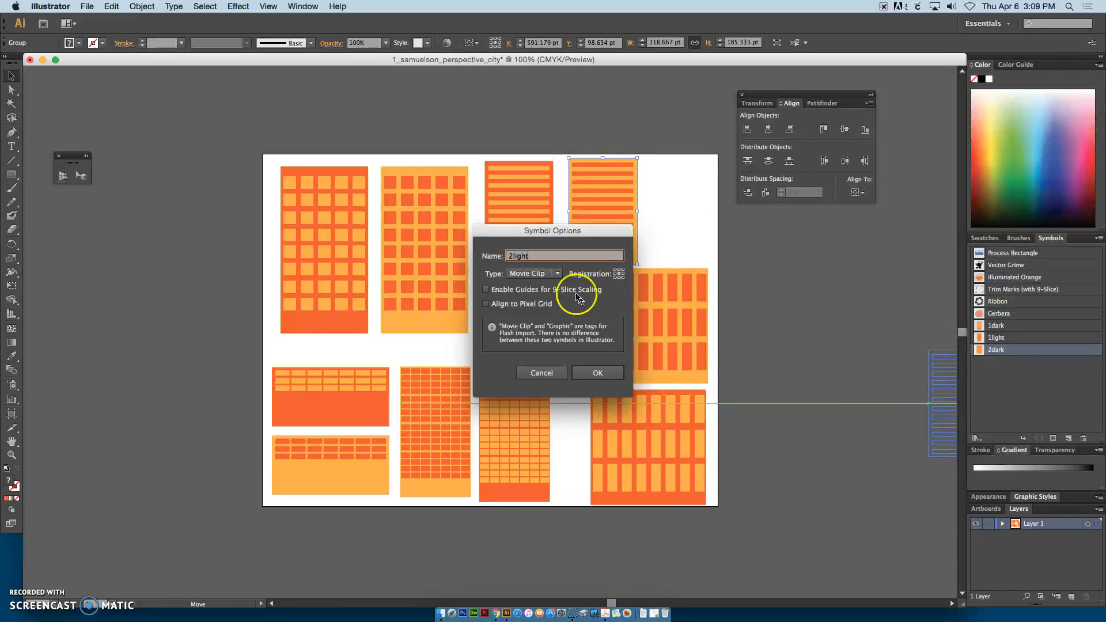
pyautogui.click(533, 273)
pyautogui.click(531, 298)
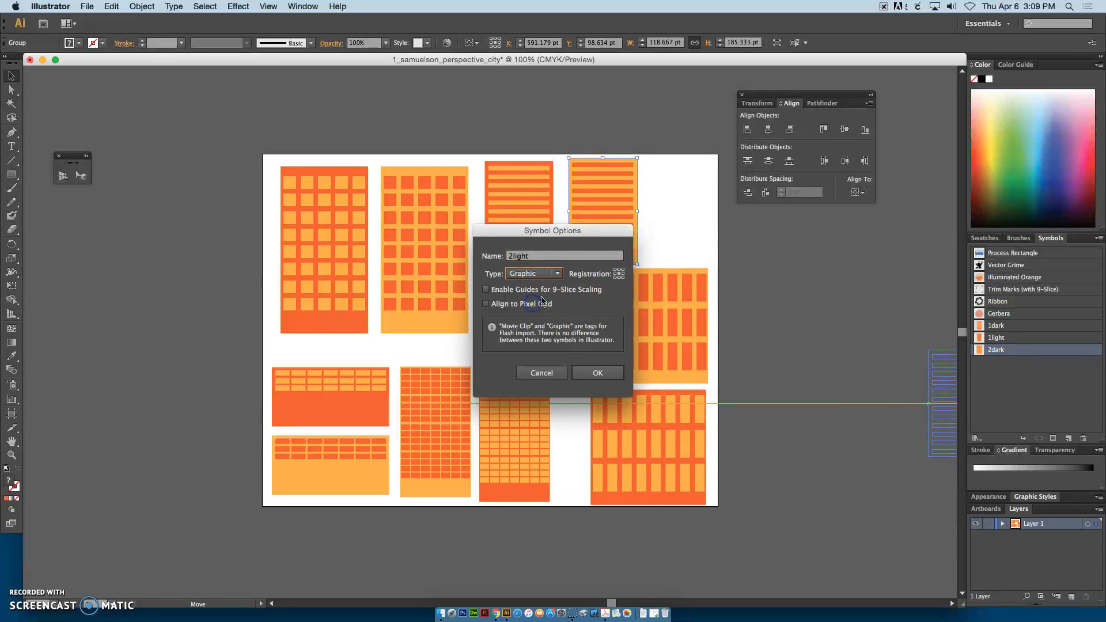
pyautogui.click(597, 373)
# Step: Group the low, wide dark orange building and save it as a symbol named 3dark
pyautogui.moveTo(265, 354); pyautogui.dragTo(1000, 375)
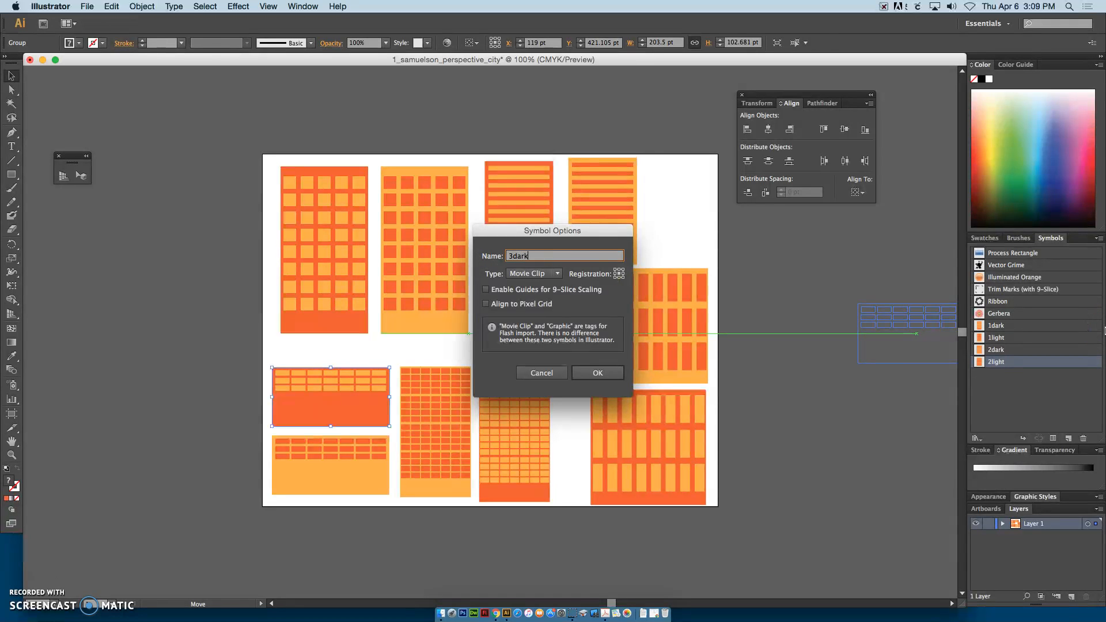
pyautogui.press('Return')
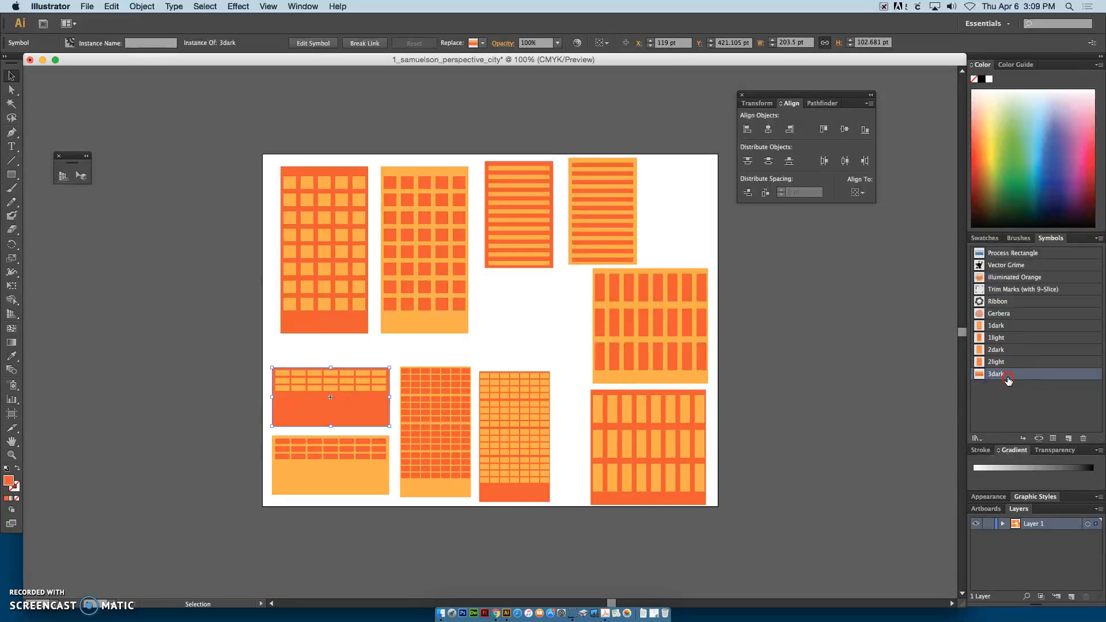
# Step: Try to delete the 3dark symbol, cancel the deletion, and undo the symbol's creation
pyautogui.click(1098, 241)
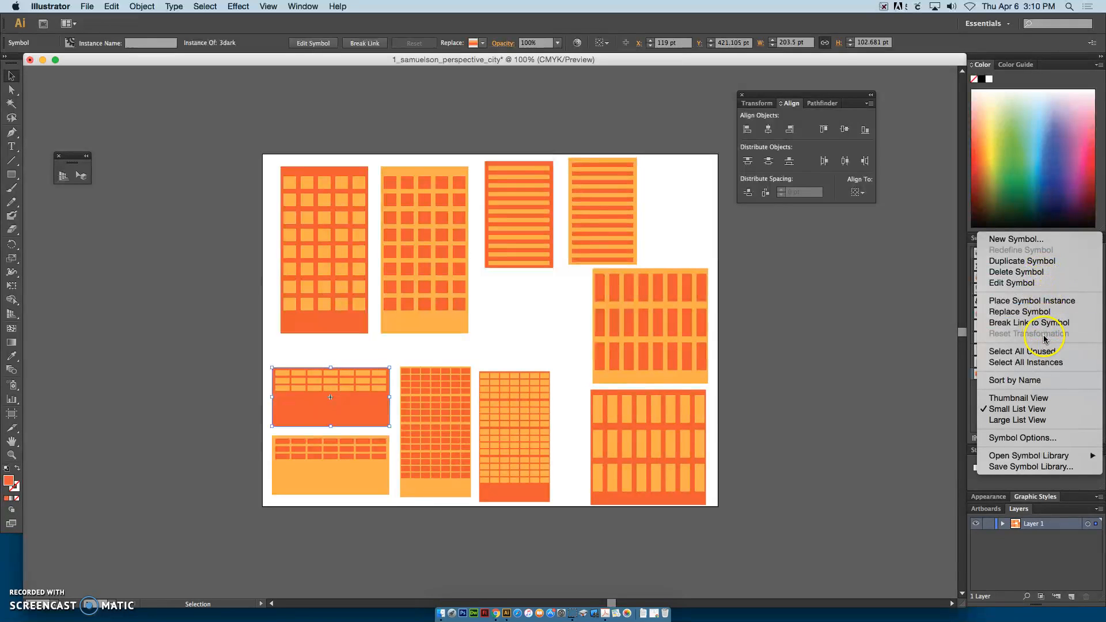
pyautogui.click(887, 336)
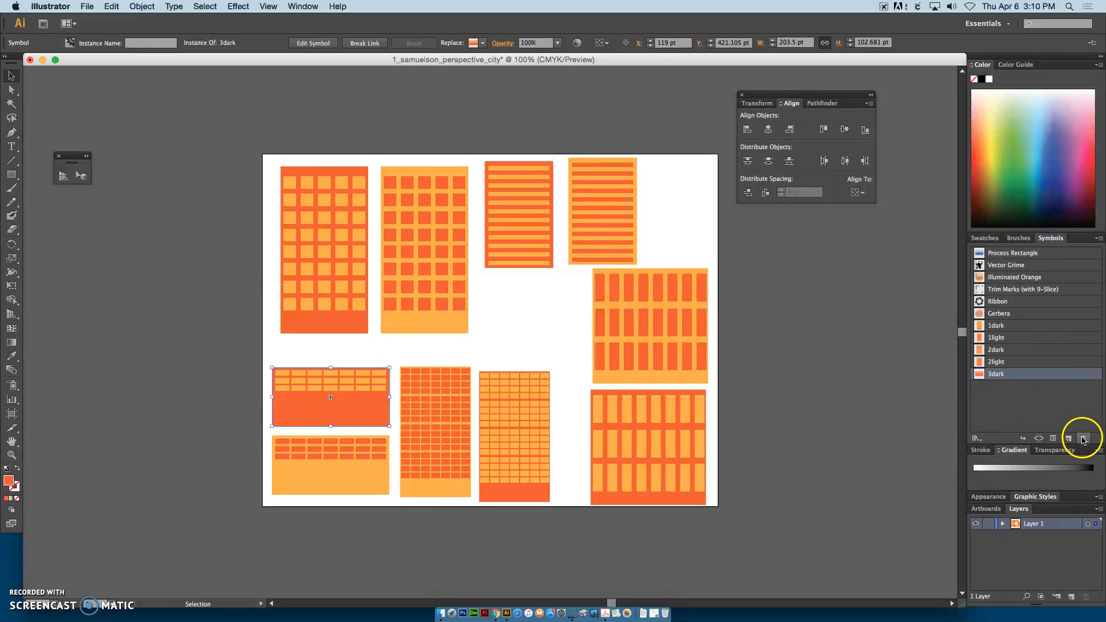
pyautogui.click(1083, 439)
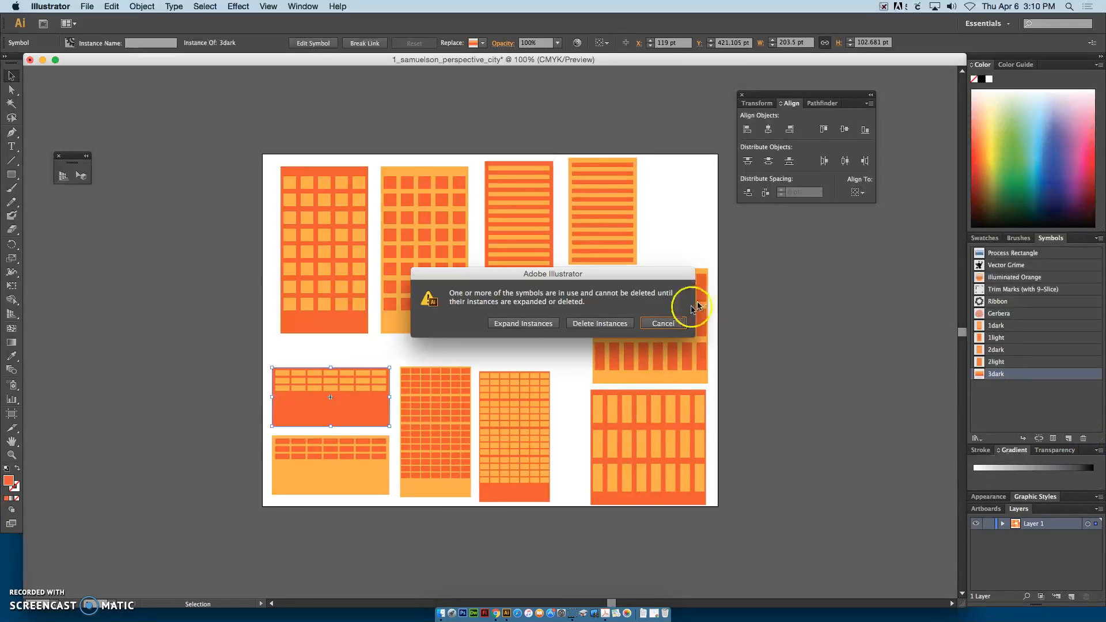
pyautogui.click(665, 321)
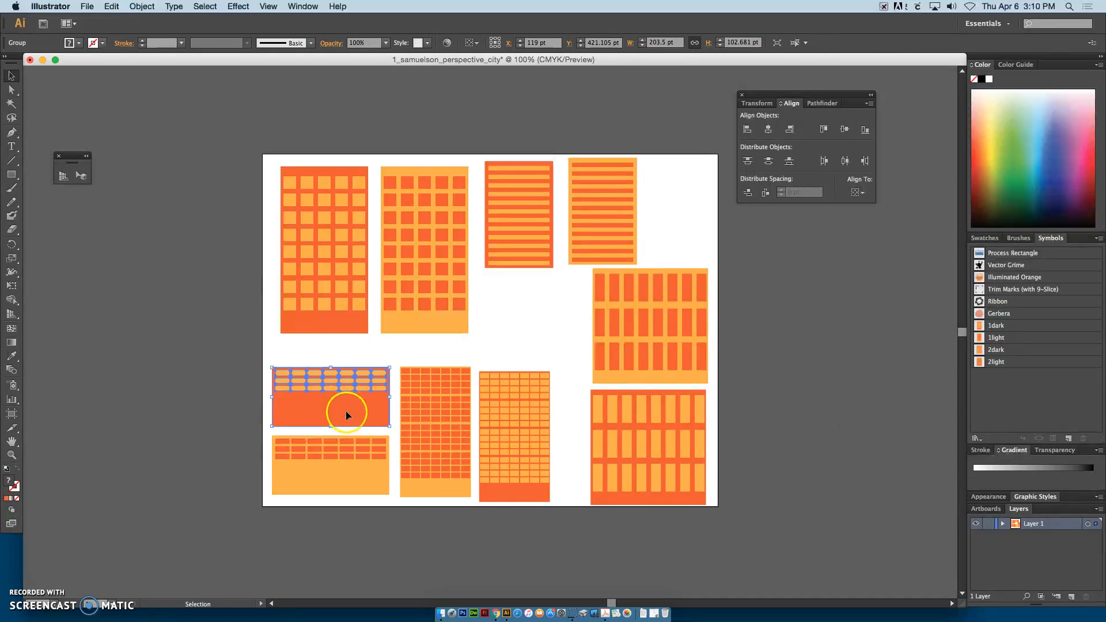
# Step: Save the grouped low, wide dark orange building as a Graphic symbol named 3dark
pyautogui.moveTo(345, 410); pyautogui.dragTo(995, 389)
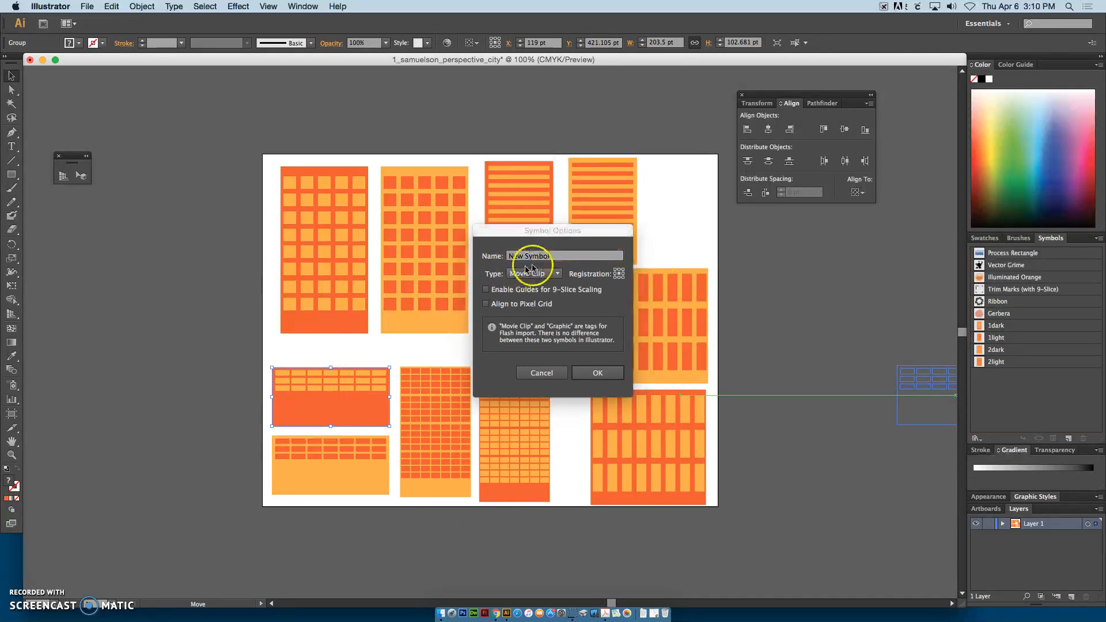
pyautogui.click(483, 259)
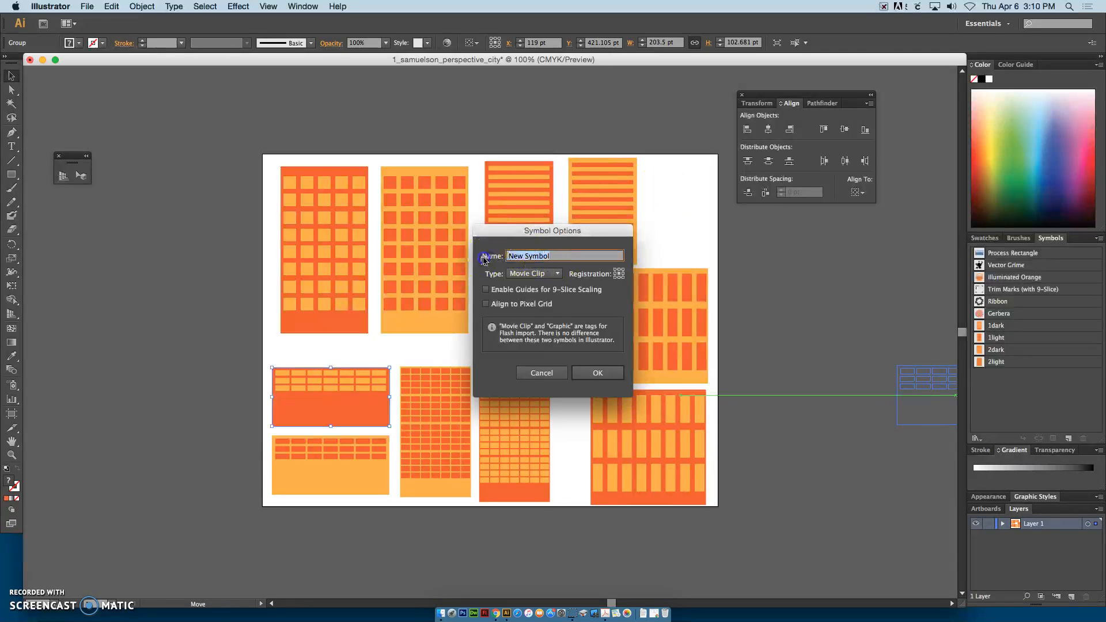
pyautogui.click(556, 273)
pyautogui.click(524, 285)
pyautogui.click(599, 371)
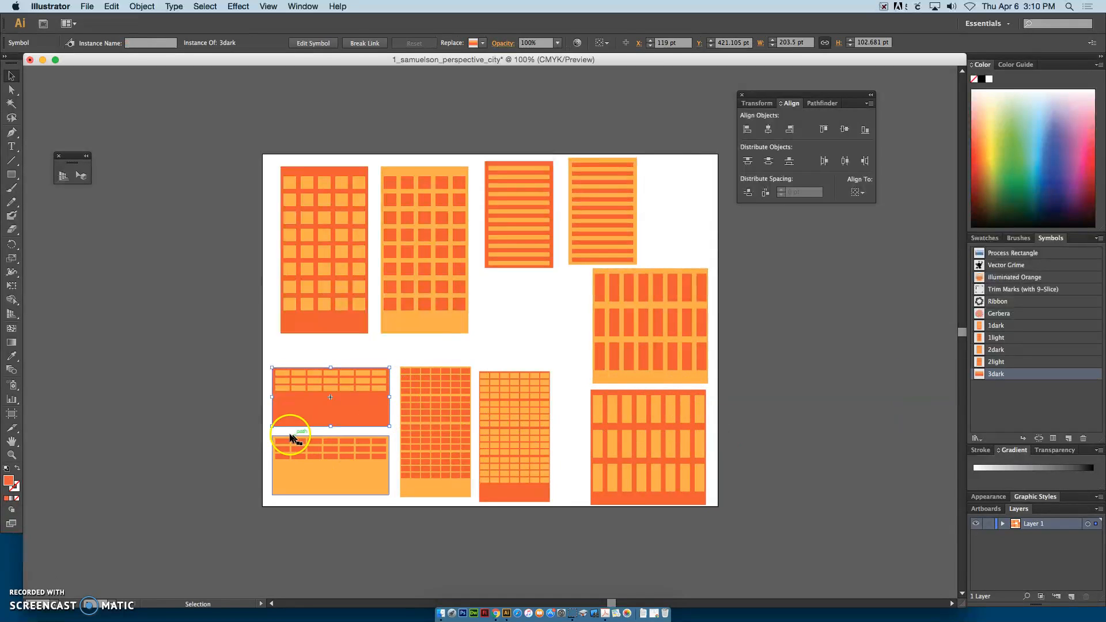
# Step: Group the low, wide light orange building and save it as a Graphic symbol named 3light
pyautogui.moveTo(393, 524); pyautogui.dragTo(990, 418)
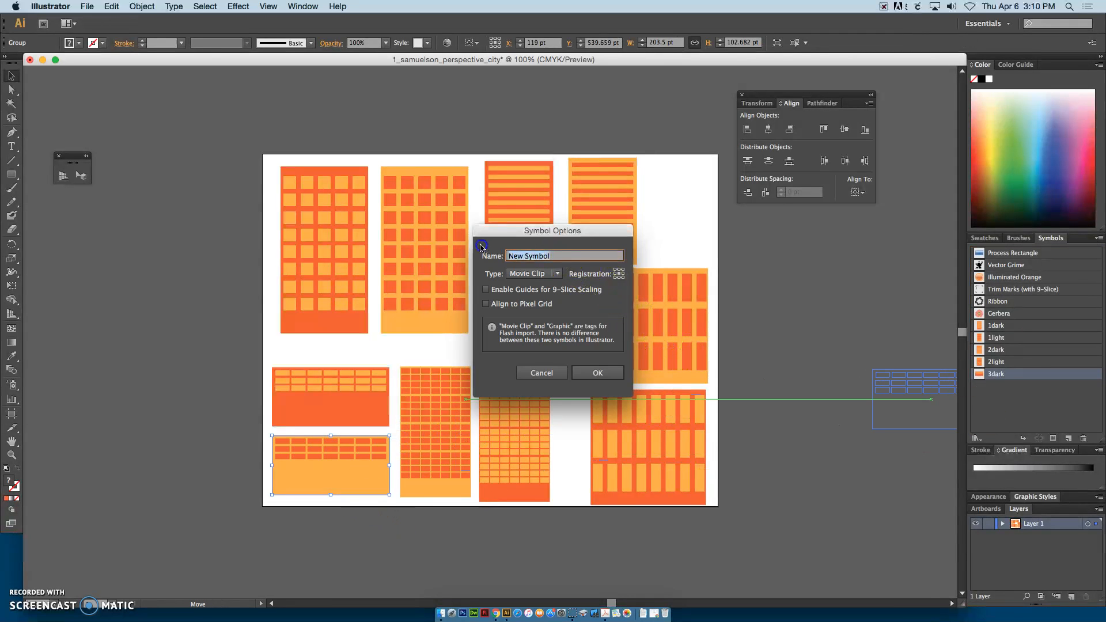
pyautogui.write('3light')
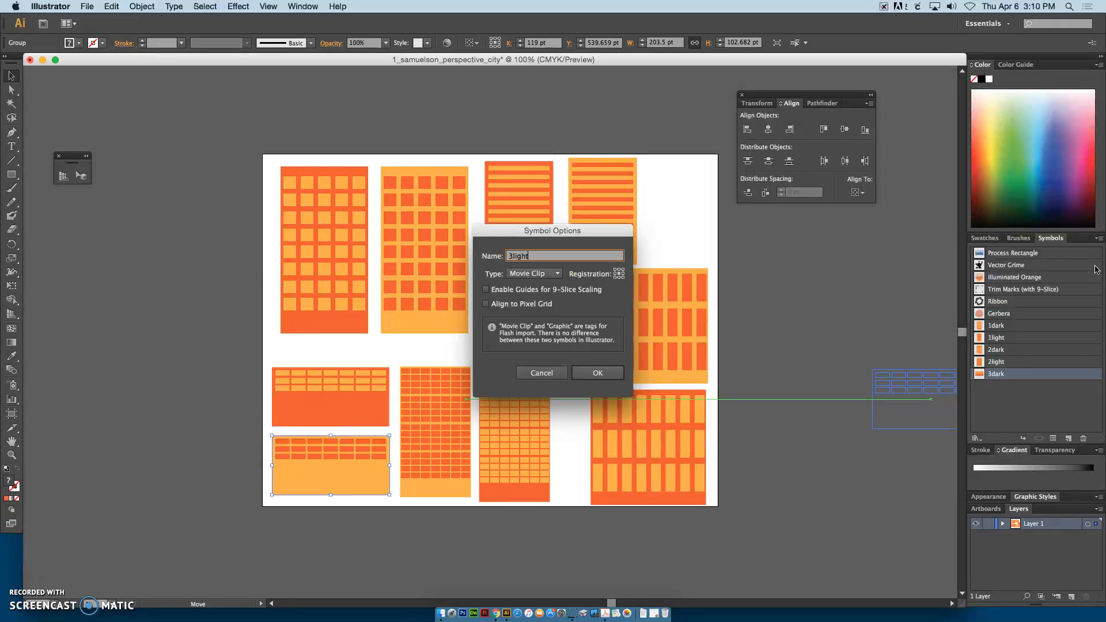
pyautogui.click(550, 274)
pyautogui.click(533, 296)
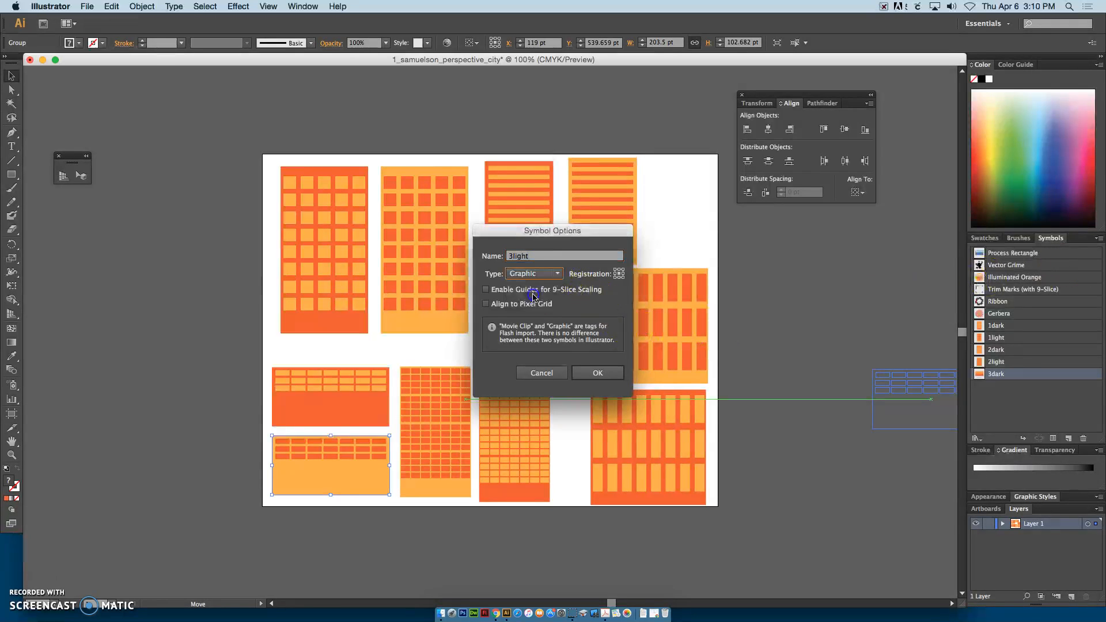
pyautogui.click(611, 375)
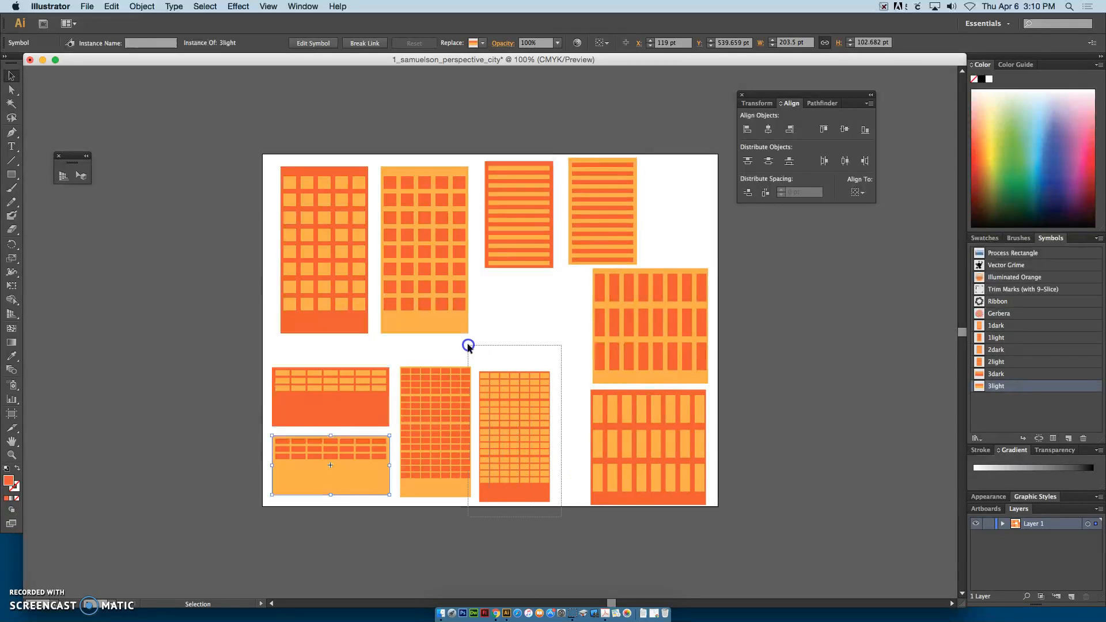
# Step: Group the narrow dark orange building with the small window grid and save it as a Graphic symbol named 4dark
pyautogui.moveTo(478, 353); pyautogui.dragTo(477, 353)
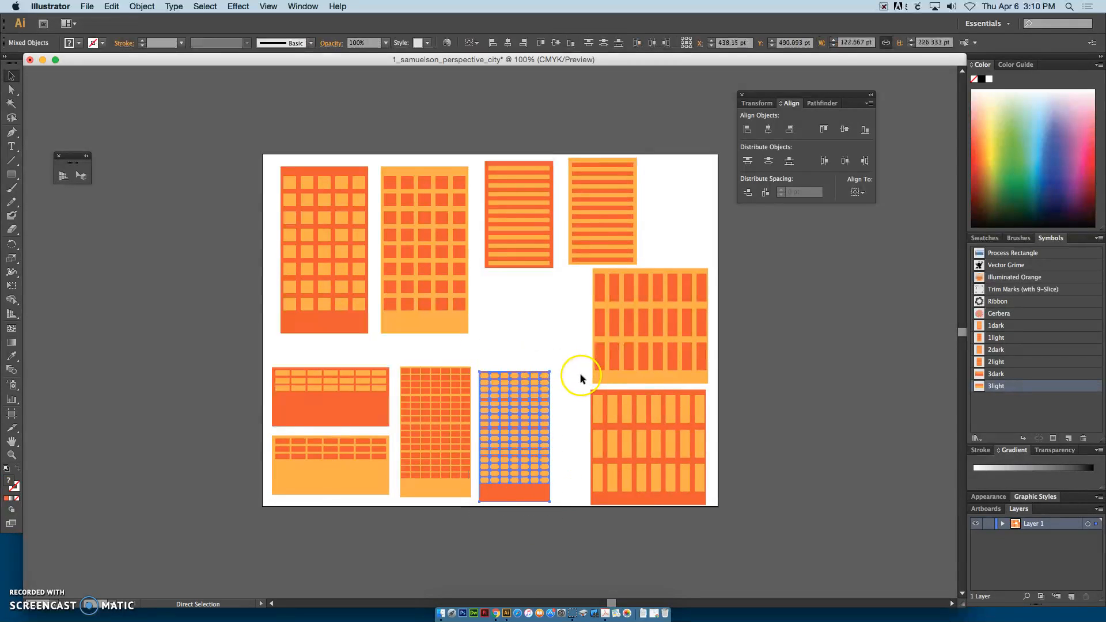
pyautogui.click(546, 455)
pyautogui.moveTo(529, 492); pyautogui.dragTo(993, 420)
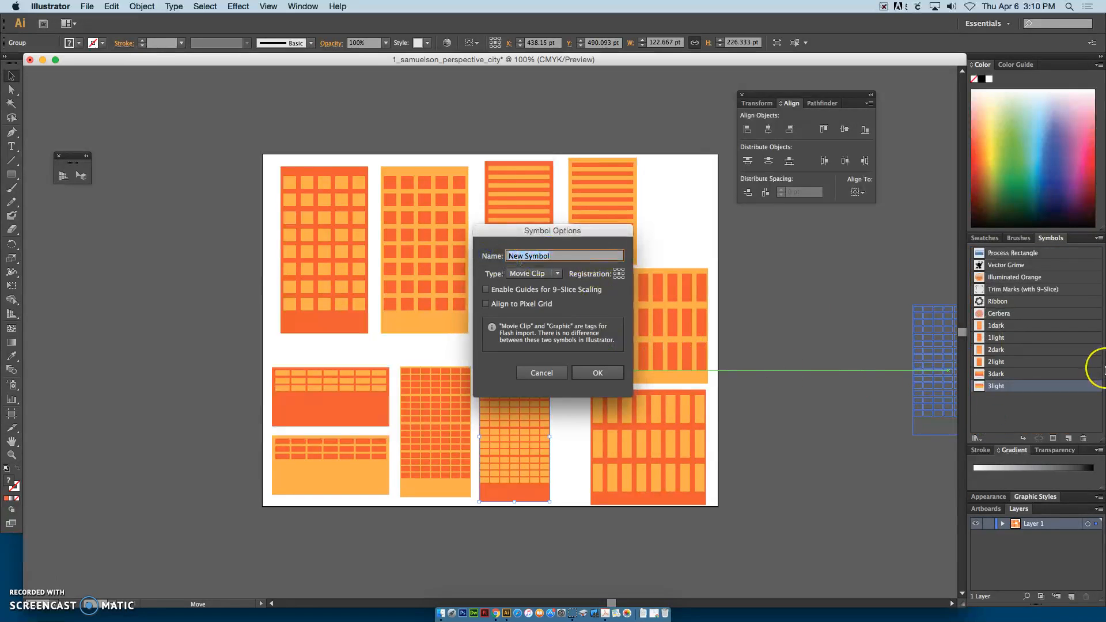
pyautogui.write('4dark')
pyautogui.click(556, 273)
pyautogui.click(529, 286)
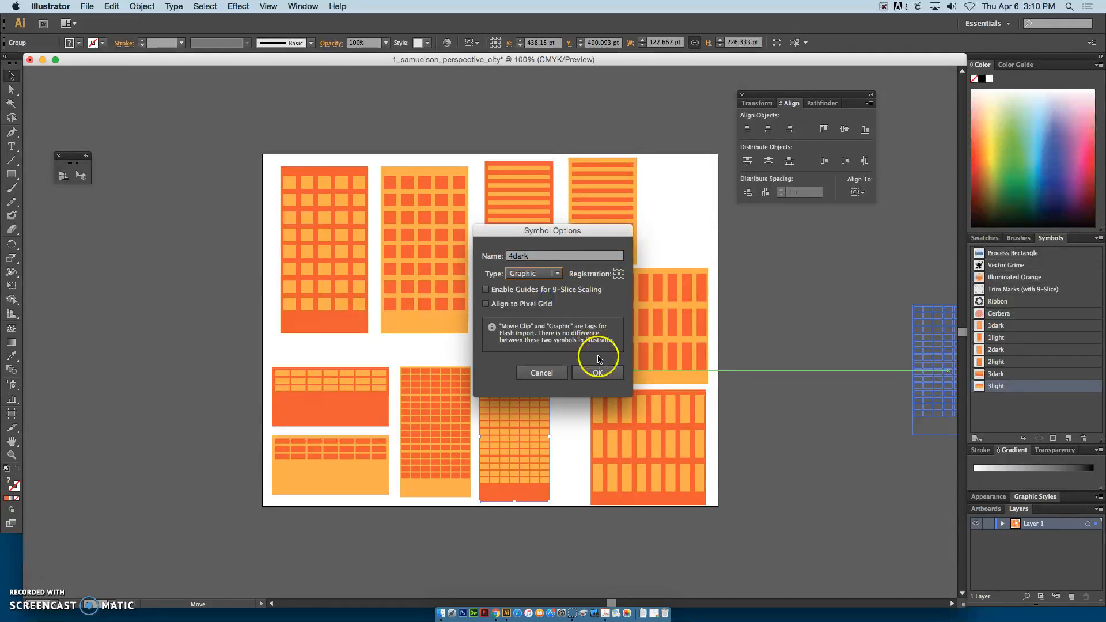
pyautogui.click(597, 373)
# Step: Group the narrow light orange building with the small window grid and save it as a Graphic symbol named 4light
pyautogui.moveTo(409, 414); pyautogui.dragTo(1010, 425)
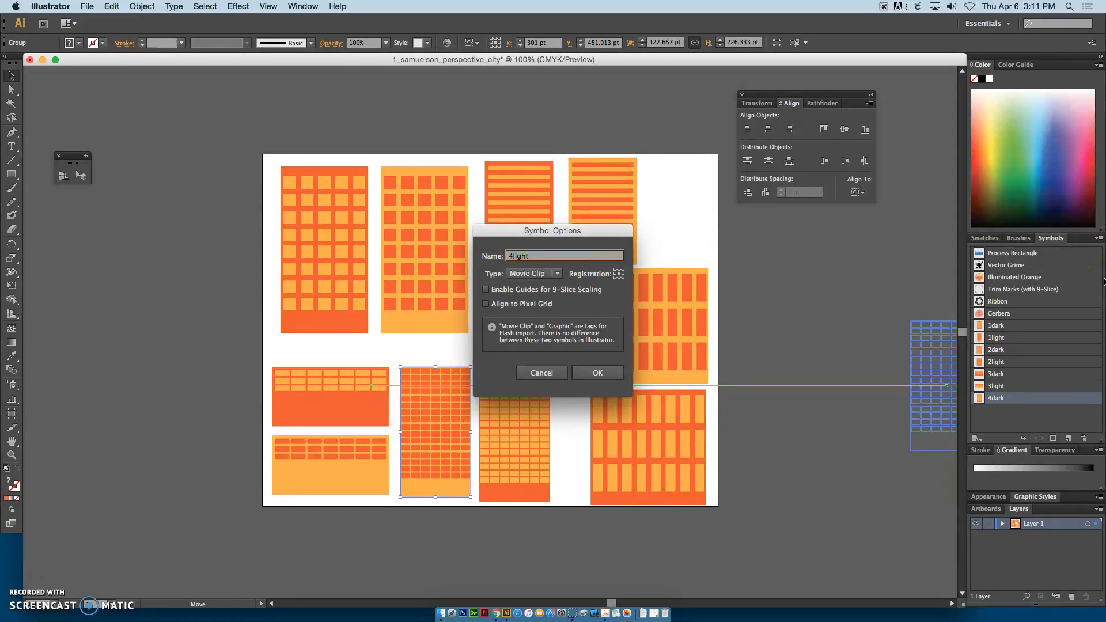
pyautogui.click(548, 273)
pyautogui.click(544, 295)
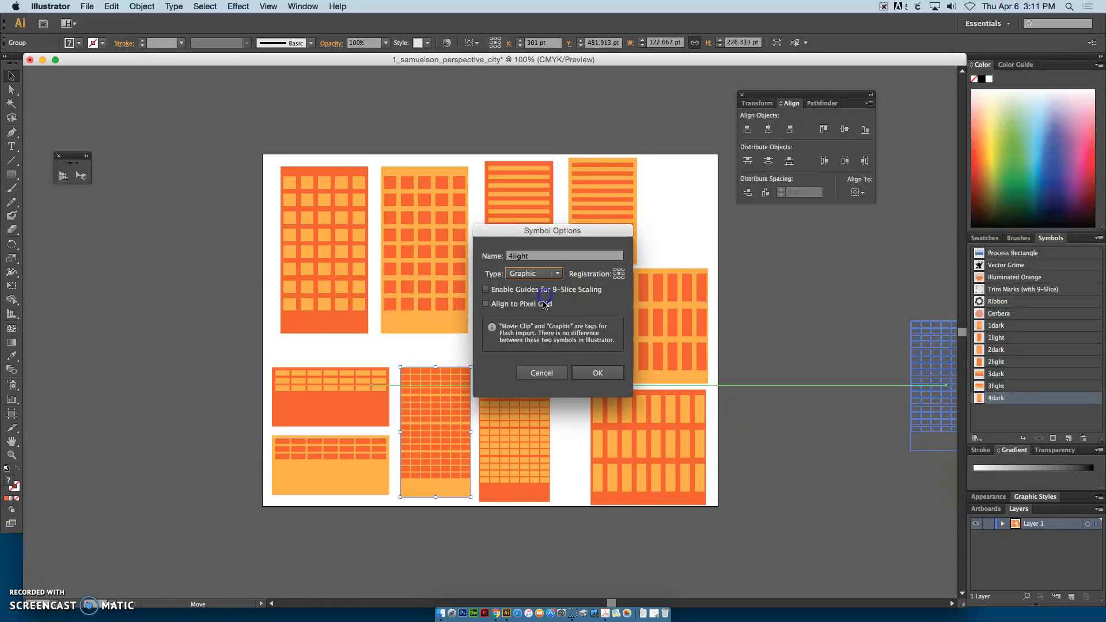
pyautogui.click(597, 373)
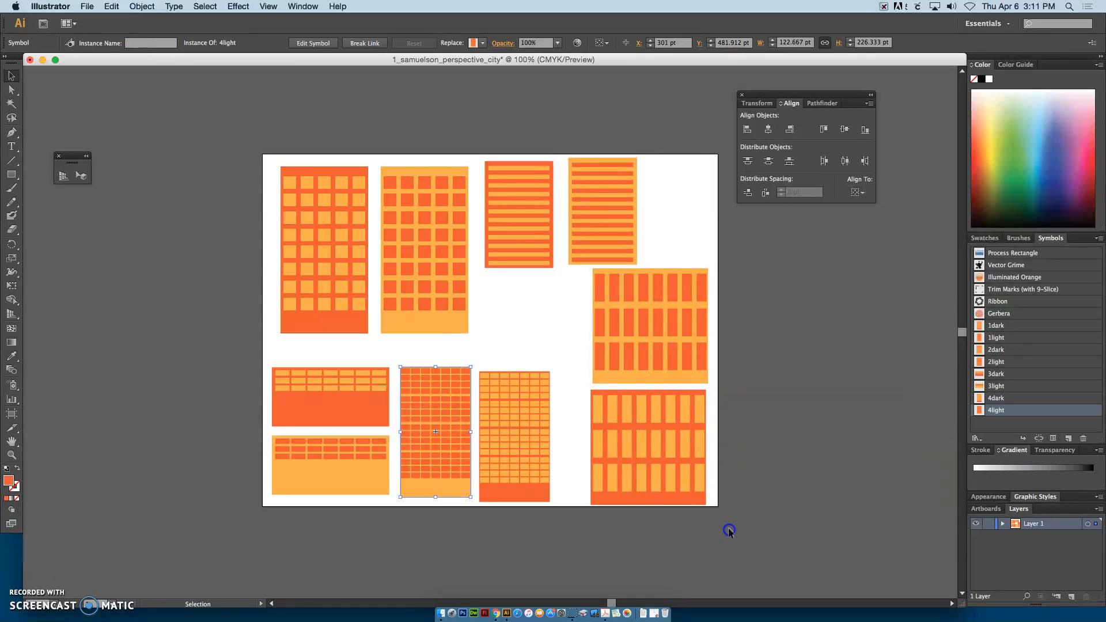
# Step: Group the square dark orange building with tall windows and save it as a Graphic symbol named 5dark
pyautogui.moveTo(597, 399); pyautogui.dragTo(581, 386)
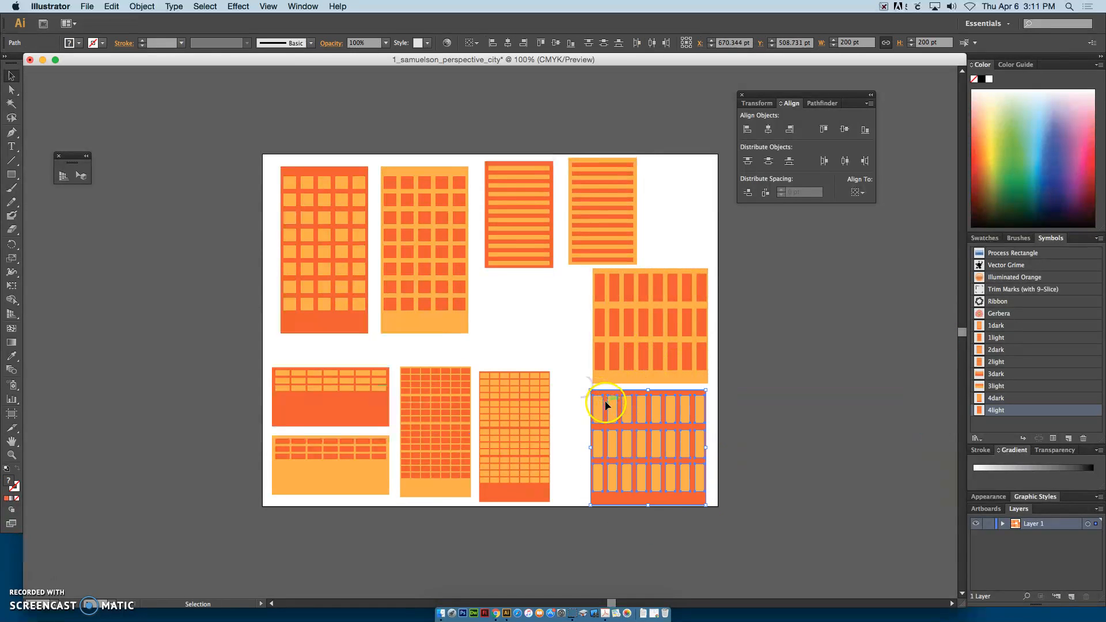
pyautogui.press('super+g')
pyautogui.moveTo(651, 445); pyautogui.dragTo(1005, 426)
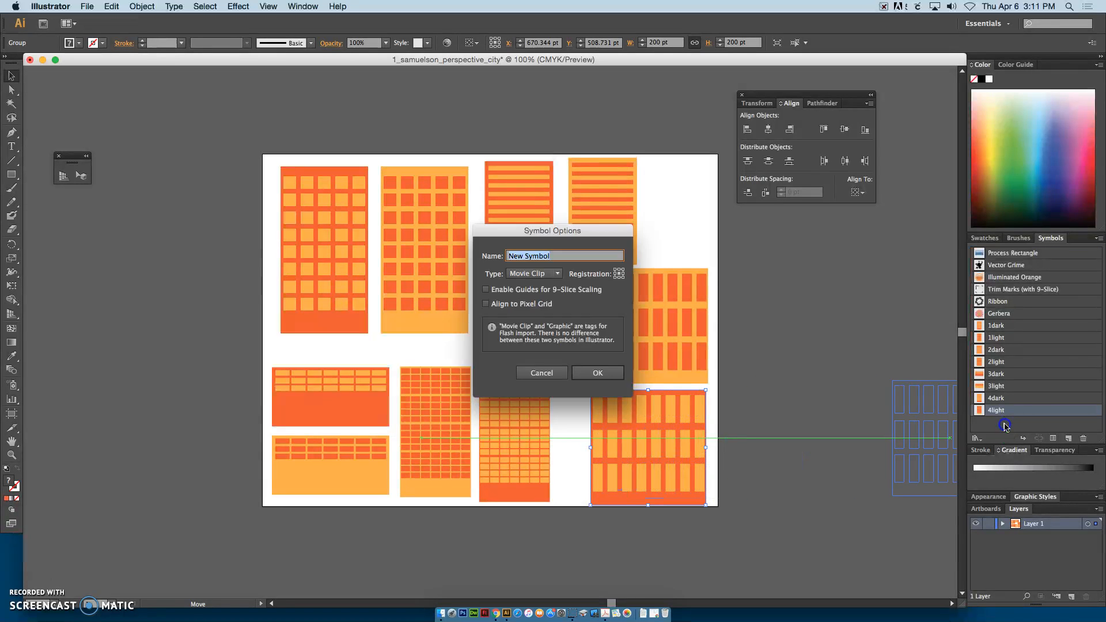
pyautogui.click(464, 253)
pyautogui.write('5dark')
pyautogui.click(534, 274)
pyautogui.click(536, 284)
pyautogui.click(607, 385)
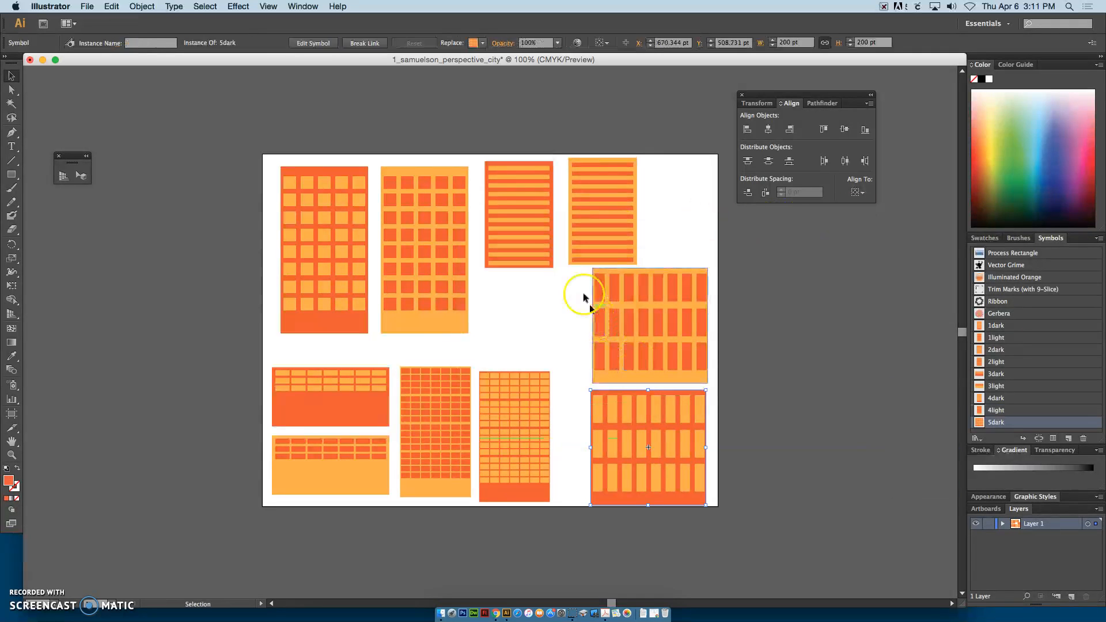
# Step: Group the square light orange building with tall windows, save it as a Graphic symbol named 5light, and deselect it
pyautogui.moveTo(585, 268); pyautogui.dragTo(732, 384)
pyautogui.moveTo(647, 365); pyautogui.dragTo(990, 427)
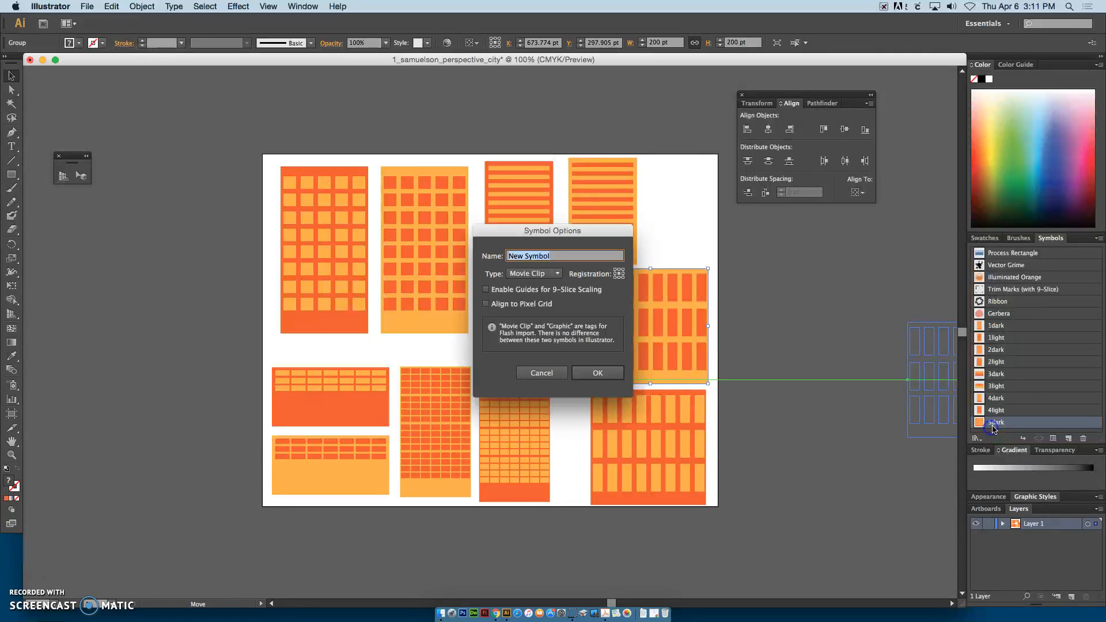
pyautogui.click(555, 261)
pyautogui.click(547, 273)
pyautogui.click(552, 293)
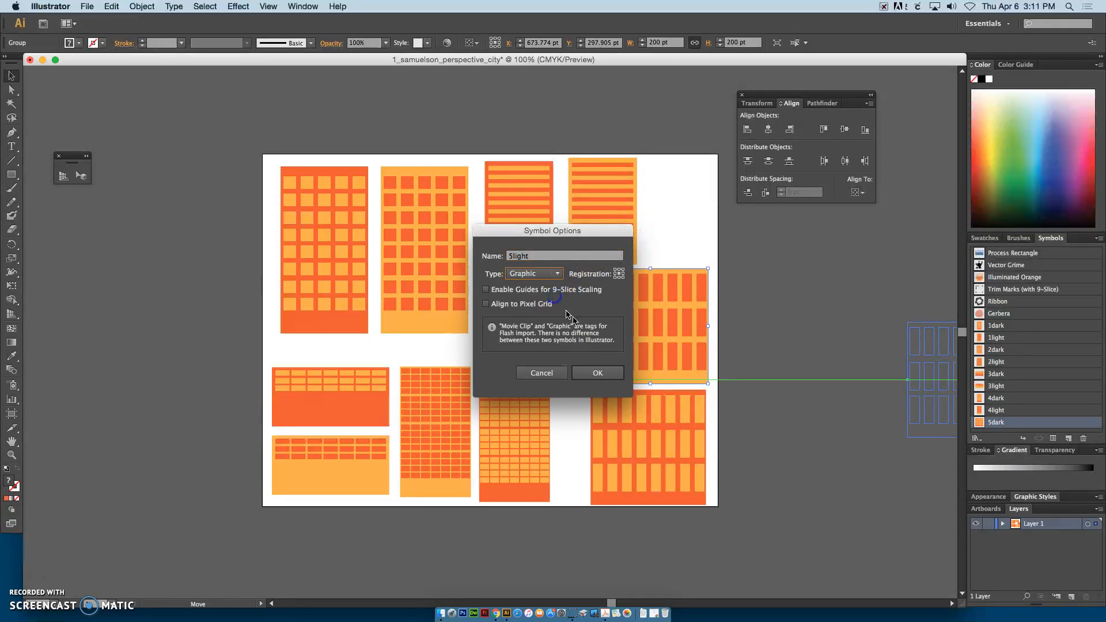
pyautogui.click(598, 372)
pyautogui.click(912, 371)
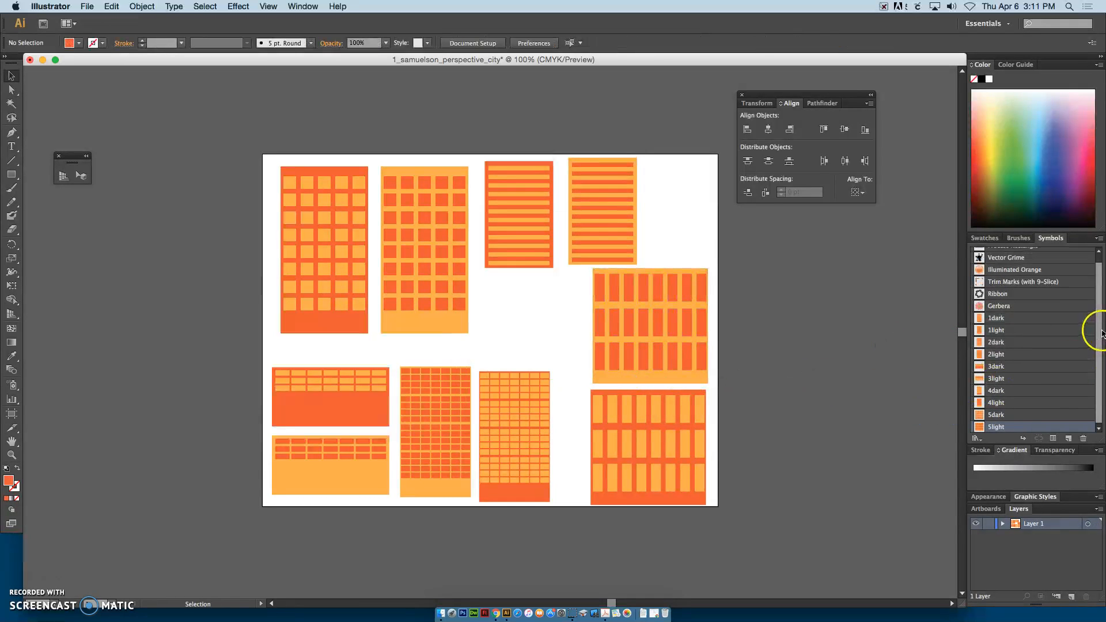
# Step: Move the Align panel farther from the artboard and delete all the building artwork, keeping the saved symbols
pyautogui.moveTo(1100, 331); pyautogui.dragTo(1097, 312)
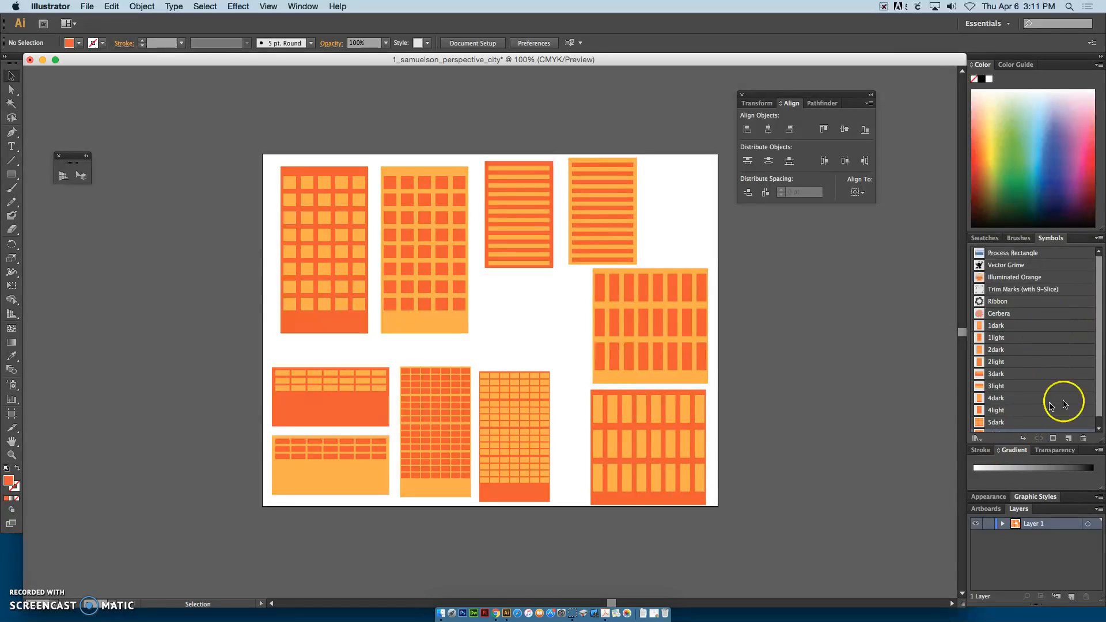
pyautogui.click(1099, 410)
pyautogui.moveTo(1099, 410); pyautogui.dragTo(1099, 385)
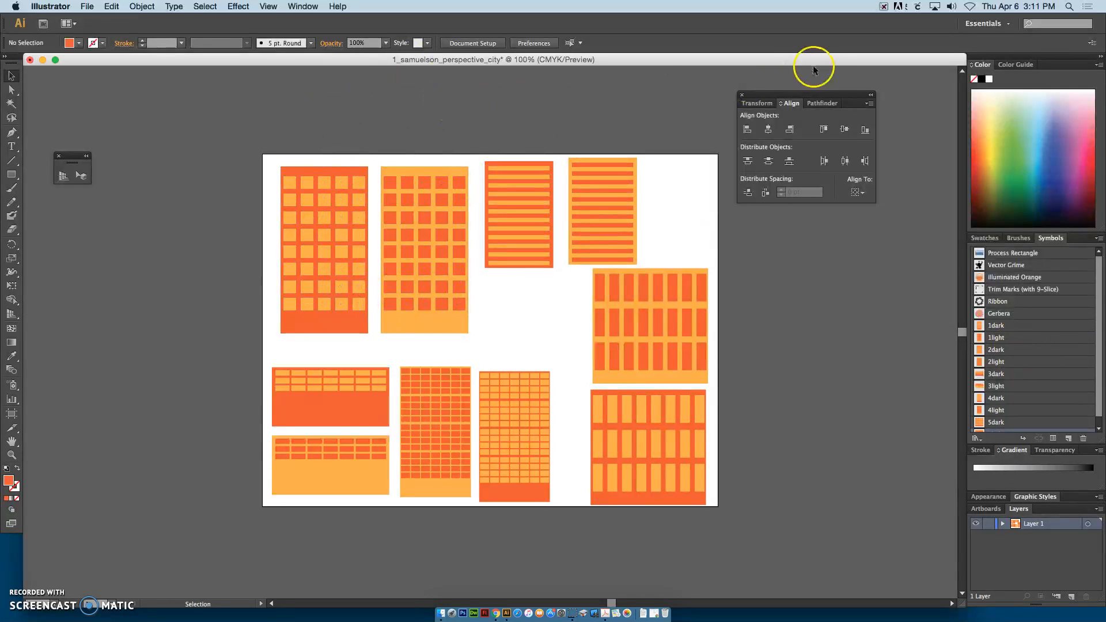
pyautogui.moveTo(761, 96); pyautogui.dragTo(824, 78)
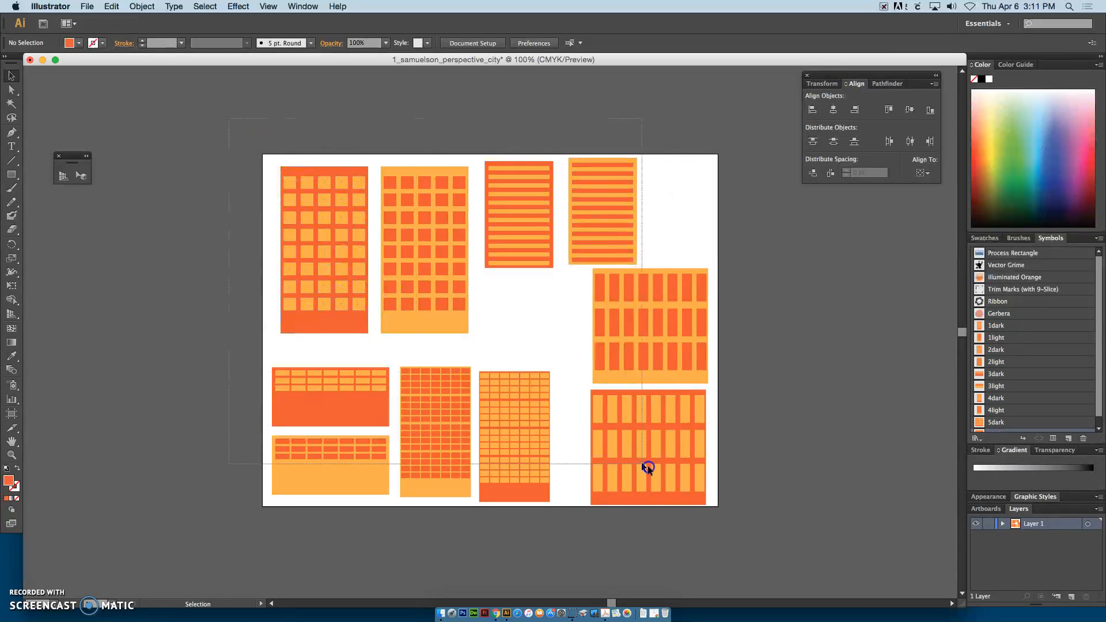
pyautogui.press('super+a')
pyautogui.press('Delete')
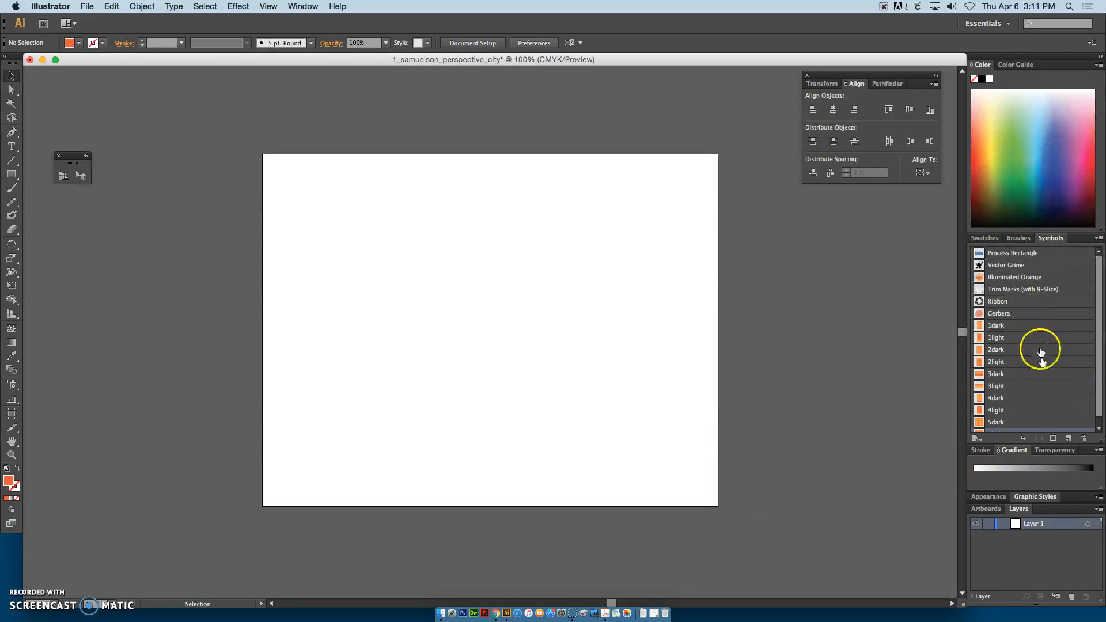
pyautogui.moveTo(1099, 369)
pyautogui.mouseDown()
pyautogui.moveTo(1102, 389)
pyautogui.moveTo(1102, 354)
pyautogui.moveTo(1103, 385)
pyautogui.mouseUp()
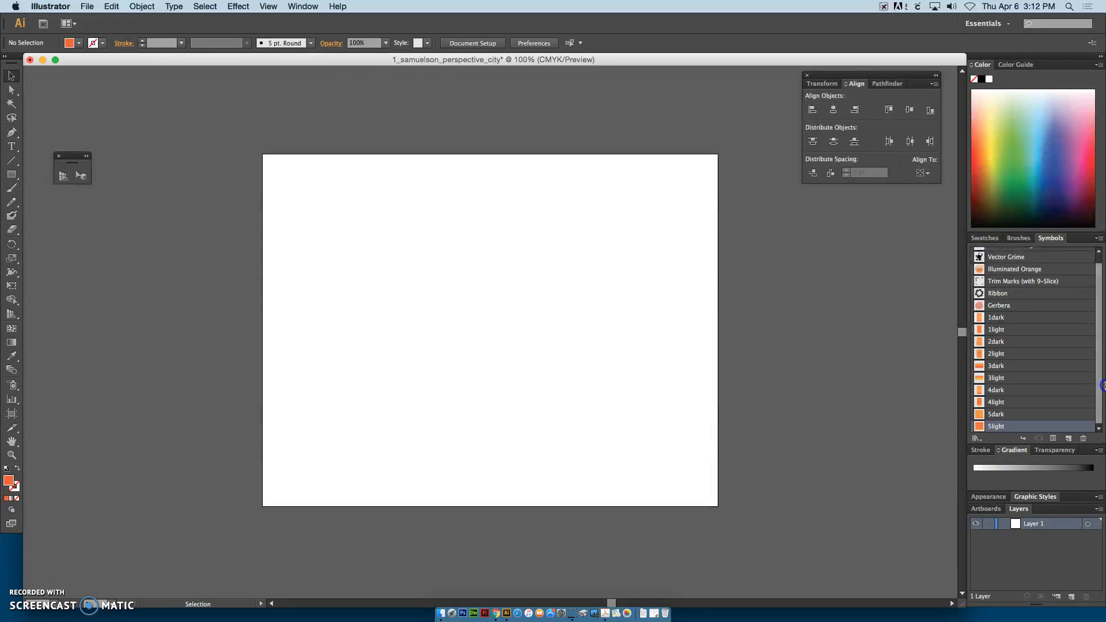
# Step: Show the perspective grid on the empty artboard
pyautogui.click(268, 6)
pyautogui.moveTo(320, 350)
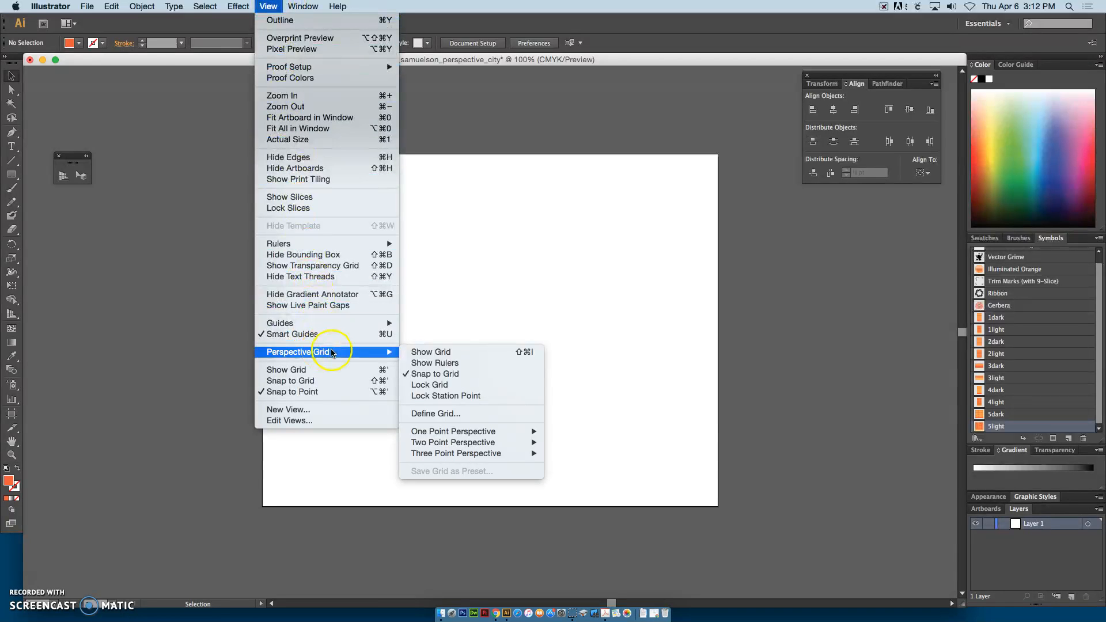
pyautogui.click(440, 352)
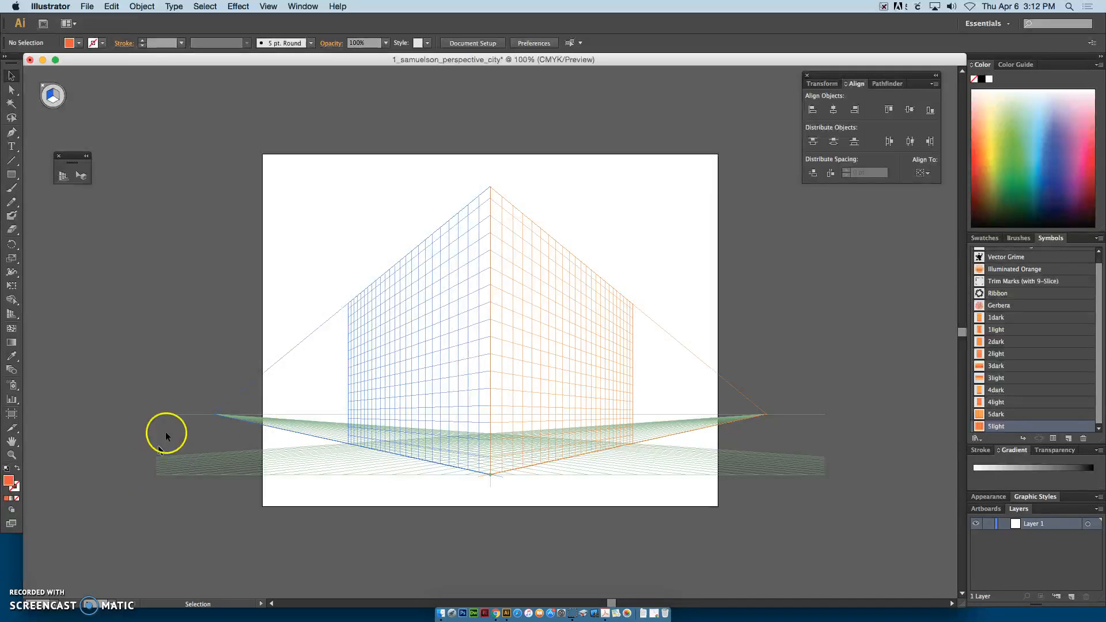
# Step: Lower the perspective grid's horizon line slightly toward the ground level with the Perspective Grid tool
pyautogui.click(157, 415)
pyautogui.moveTo(243, 416); pyautogui.dragTo(404, 434)
pyautogui.click(64, 176)
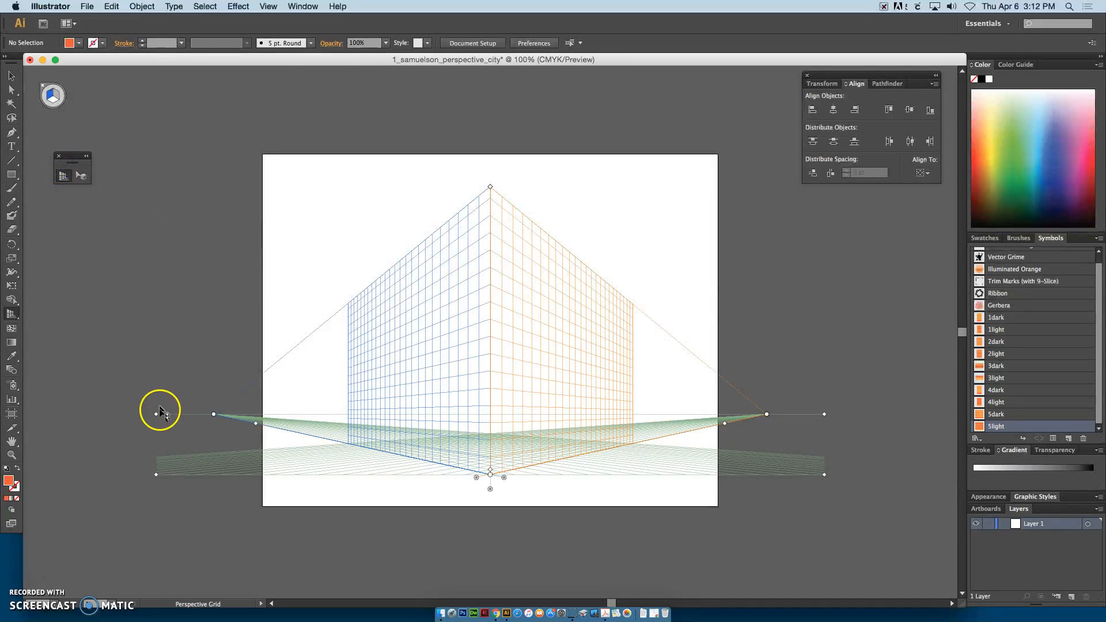
pyautogui.moveTo(157, 414); pyautogui.dragTo(156, 428)
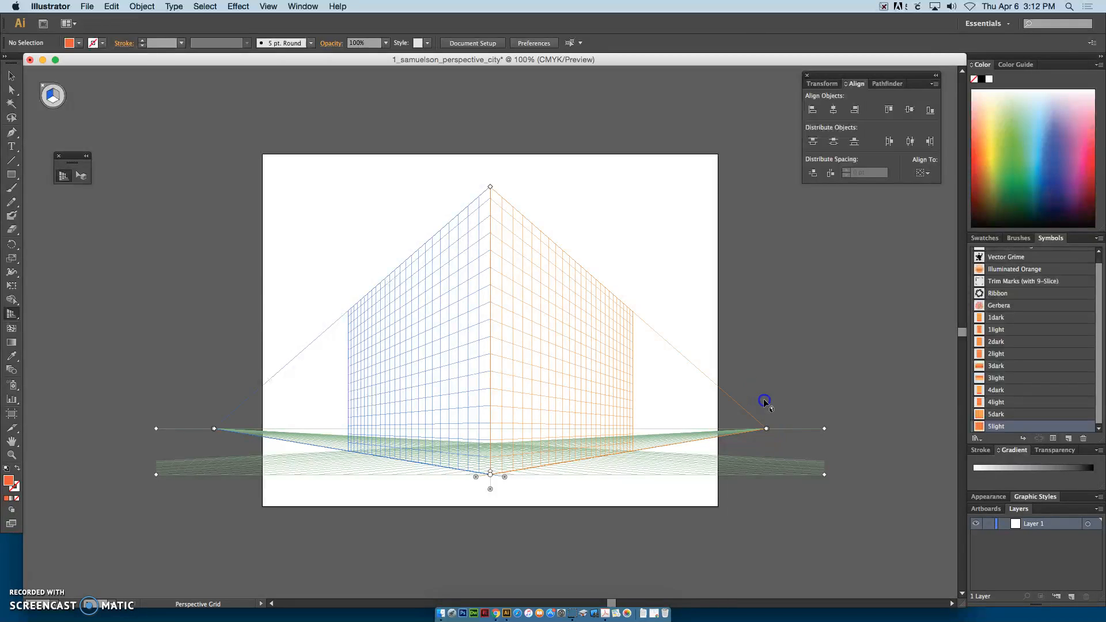